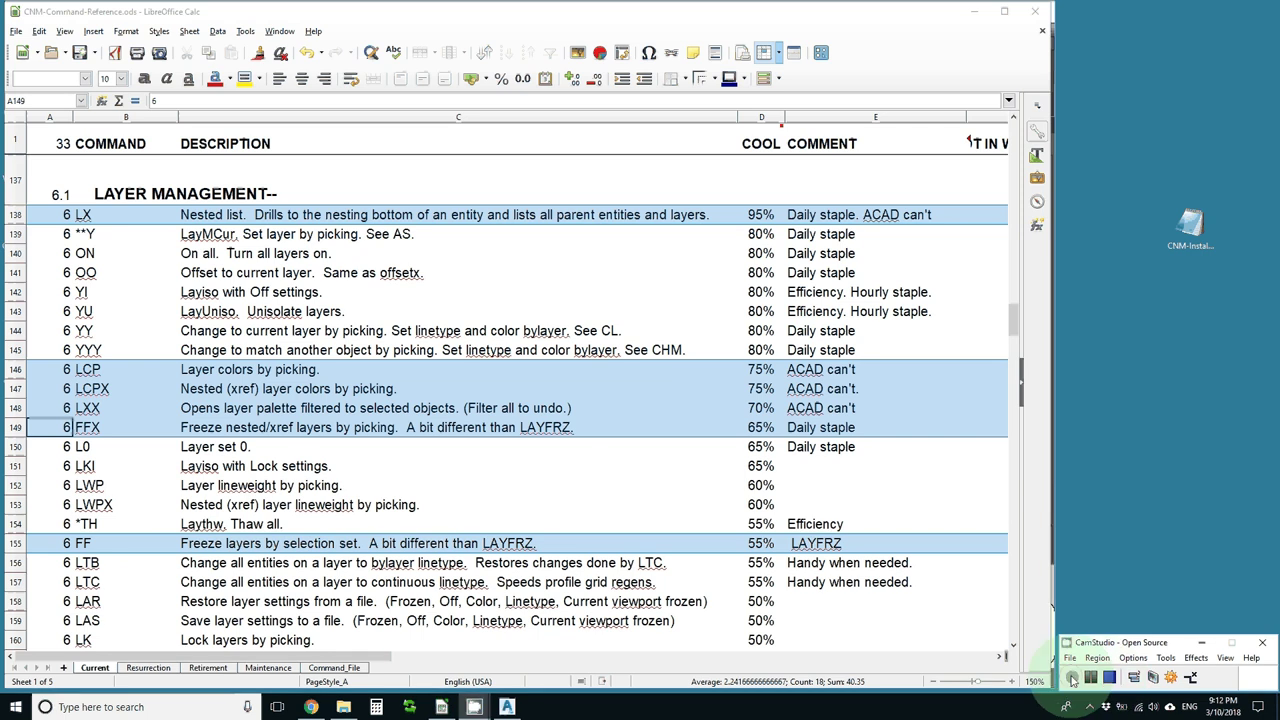
Zoom the Civil 3D drawing into the site plan's boundary corner and clear the selection.
{"action": "left_click", "coordinate": [509, 707]}
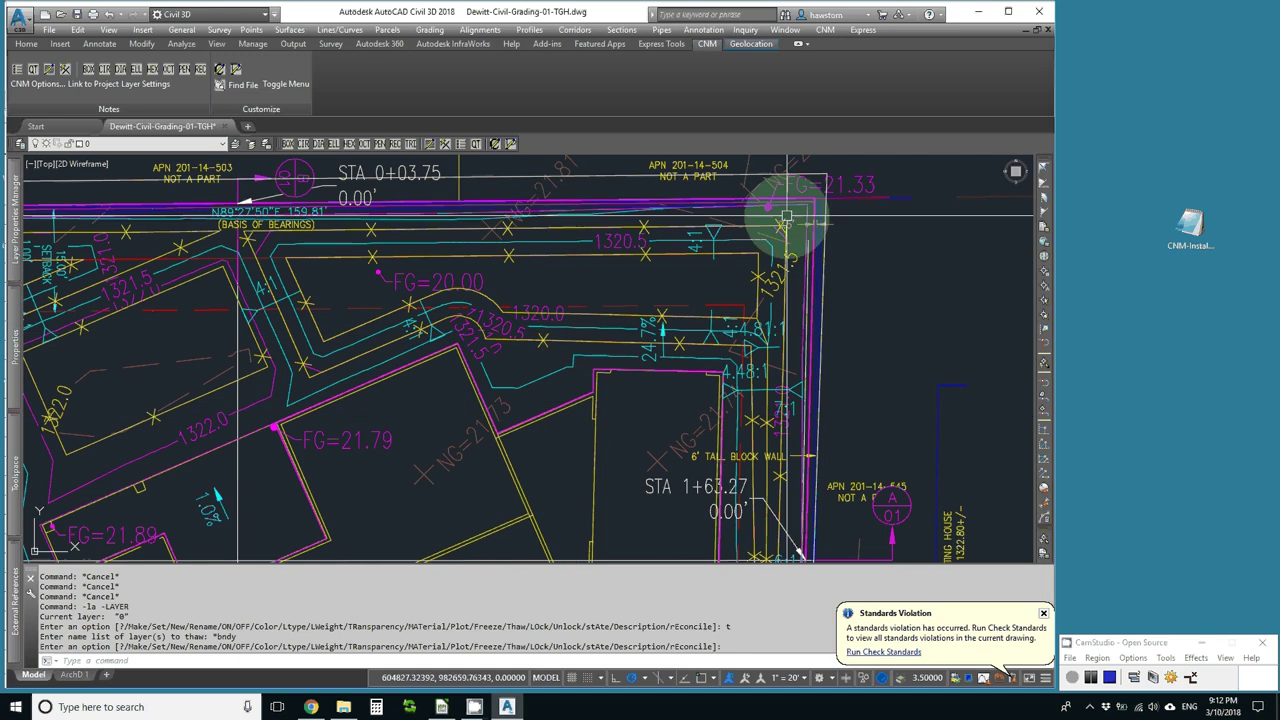
{"action": "scroll", "coordinate": [803, 215], "scroll_direction": "up", "scroll_amount": 3}
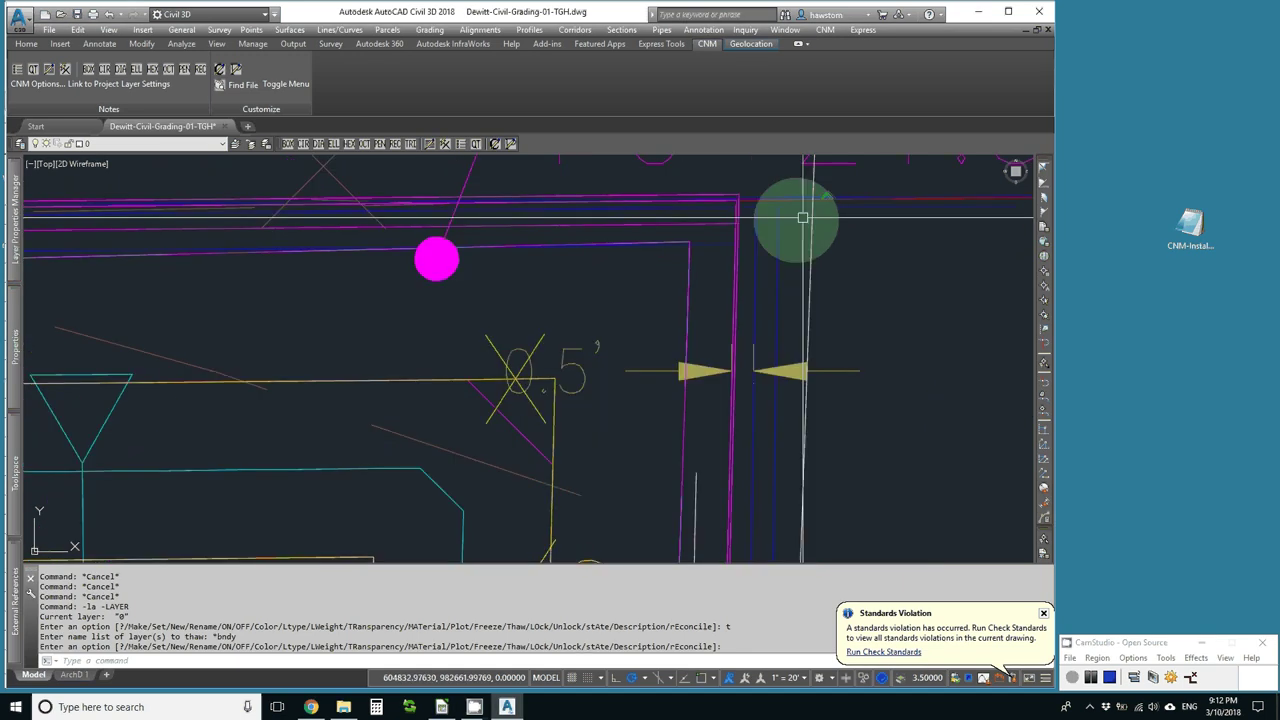
{"action": "middle_click_drag", "start_coordinate": [757, 214], "coordinate": [672, 418]}
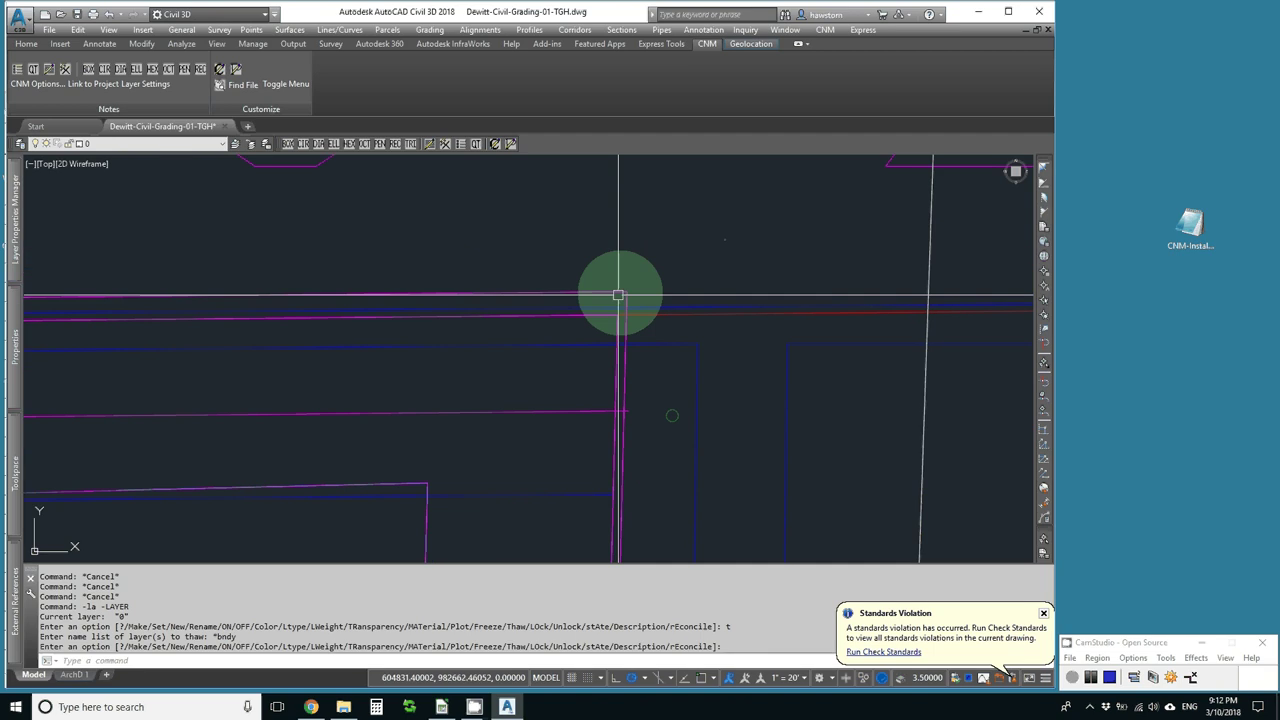
{"action": "key", "text": "Return"}
{"action": "left_click", "coordinate": [618, 296]}
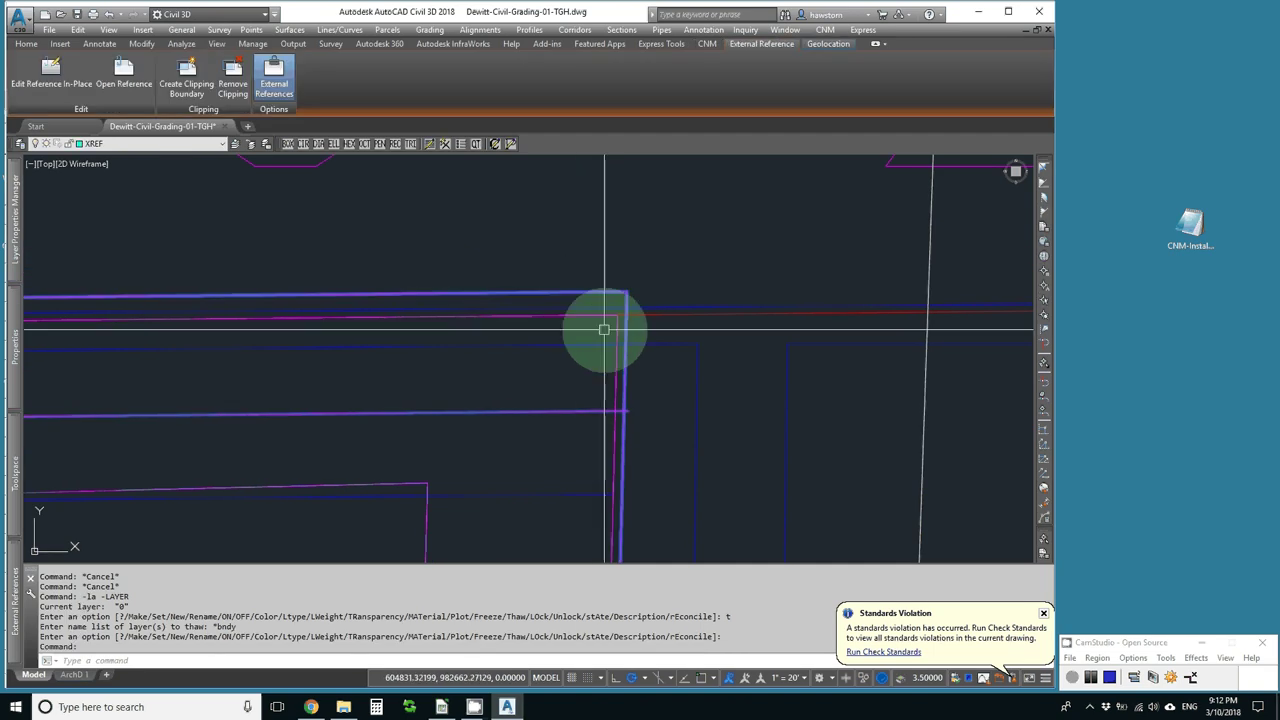
{"action": "left_click", "coordinate": [593, 349]}
{"action": "scroll", "coordinate": [593, 349], "scroll_direction": "down", "scroll_amount": 4}
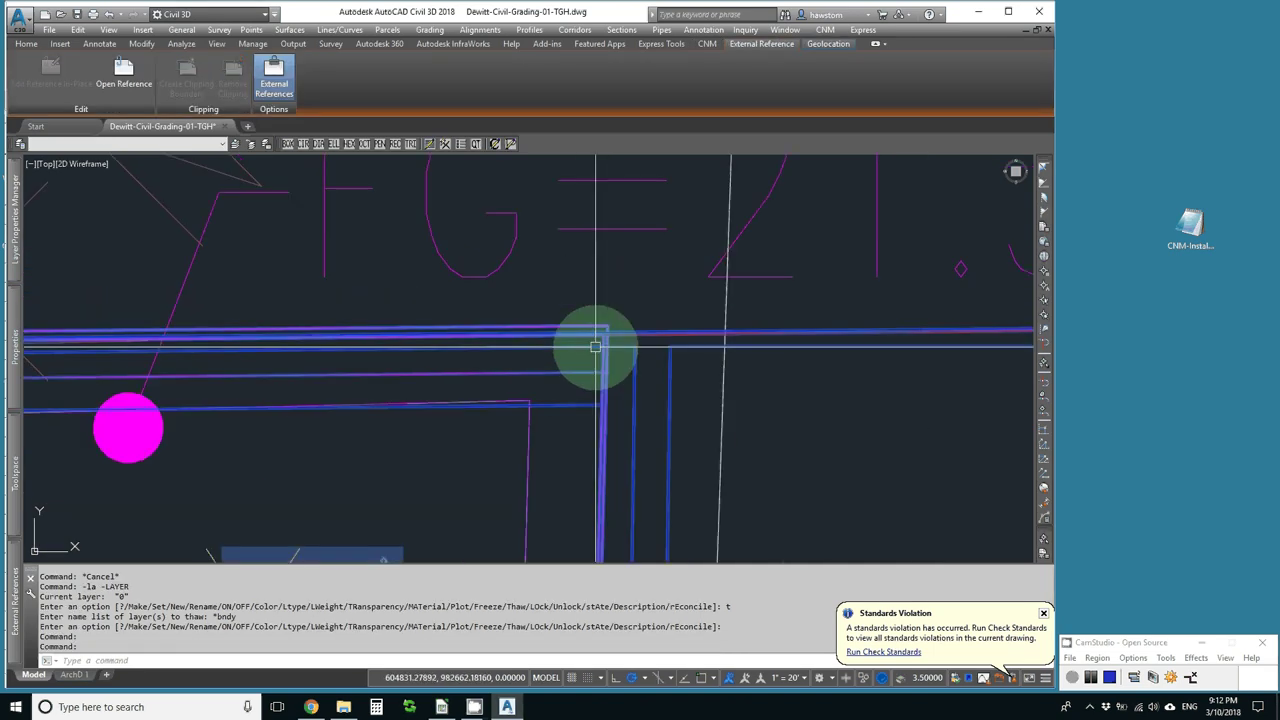
{"action": "key", "text": "Escape"}
{"action": "key", "text": "Escape"}
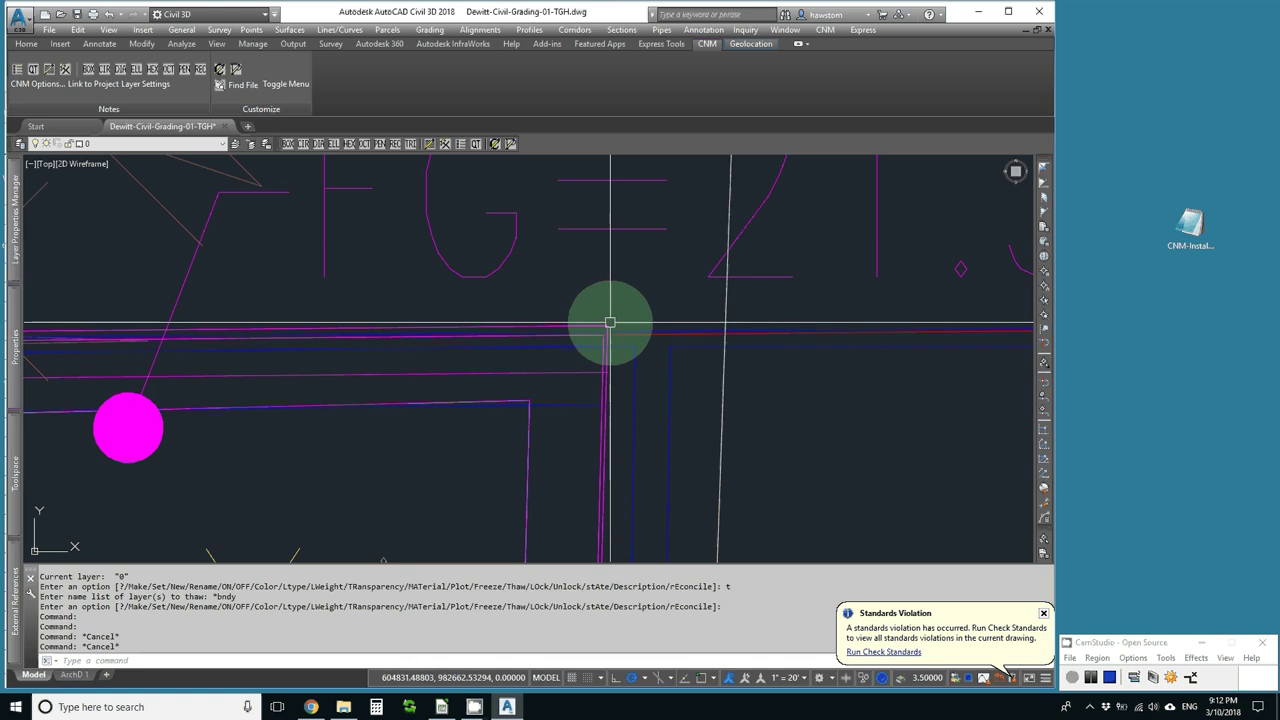
Use LX to report the boundary line's layer: Dewitt-Civil-Site Plan|A-BNDY, colour 6.
{"action": "type", "text": "lx"}
{"action": "key", "text": "Return"}
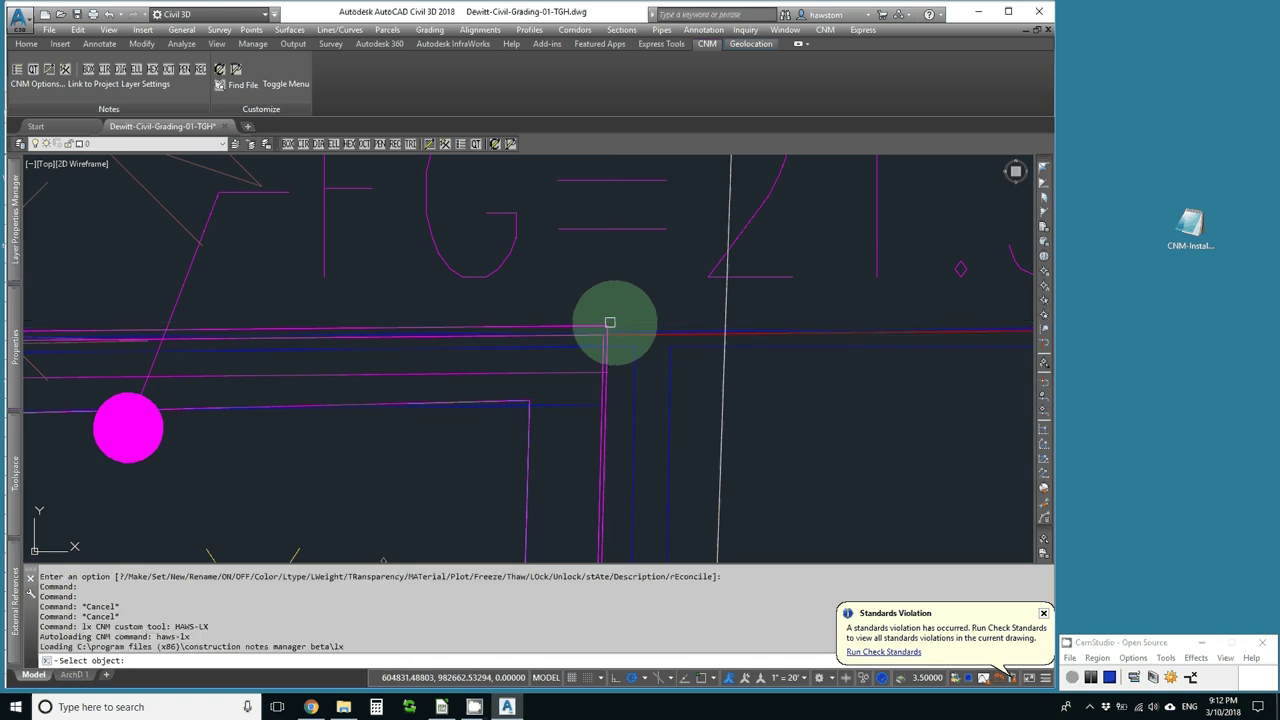
{"action": "left_click", "coordinate": [600, 321]}
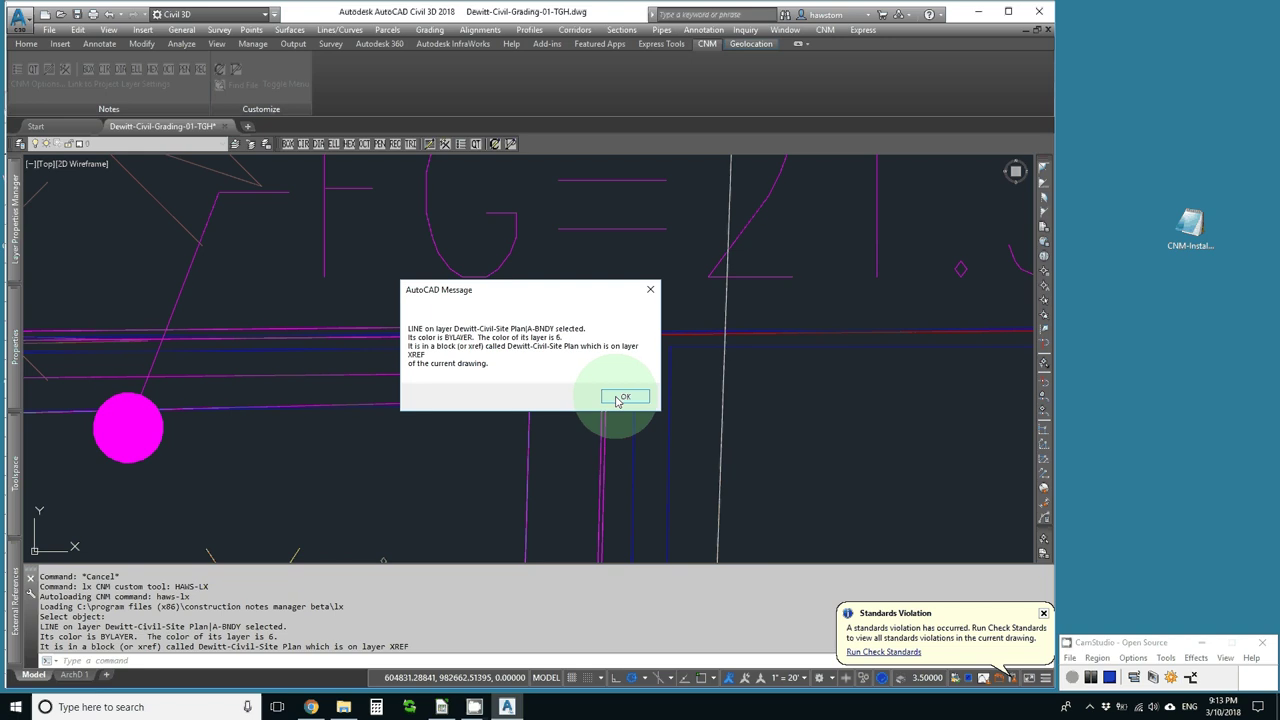
{"action": "left_click", "coordinate": [616, 400]}
{"action": "left_click", "coordinate": [617, 398]}
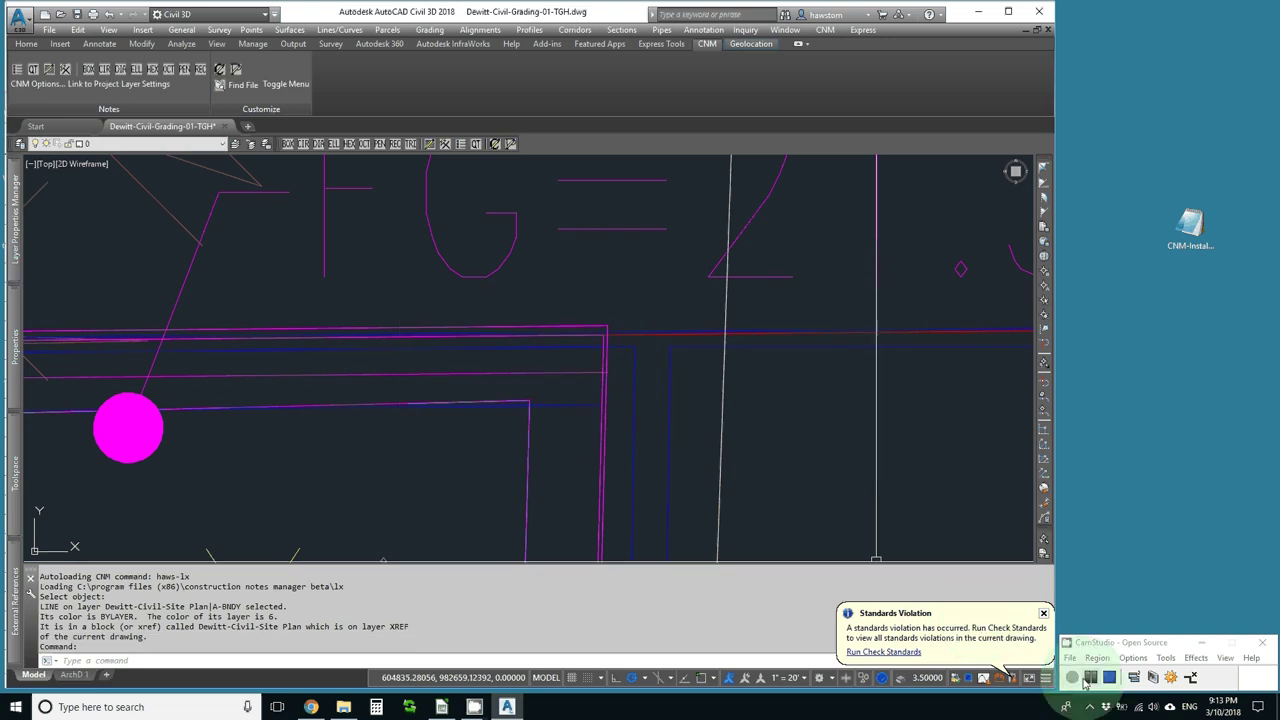
{"action": "left_click", "coordinate": [540, 360]}
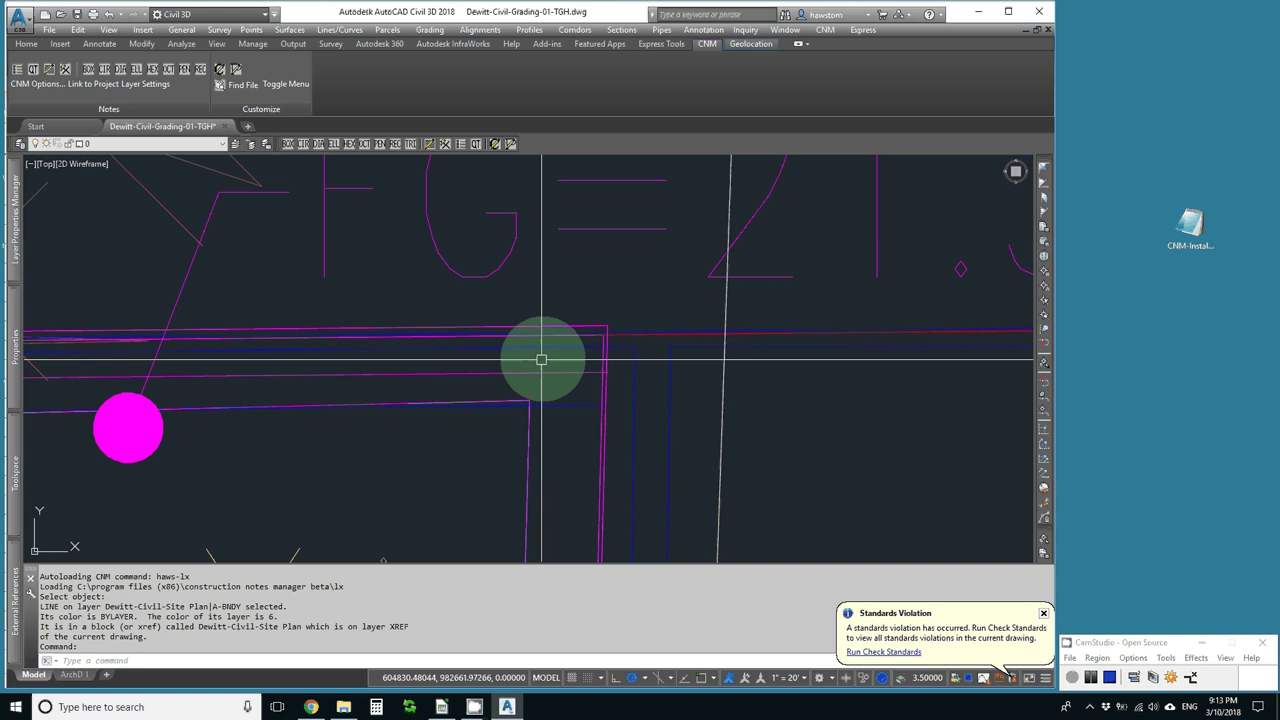
Report layers of a wall vertex and two corner lines: Topo V-WALL (5), V-BNDY (6), Site Plan A-BNDY.
{"action": "type", "text": "lx"}
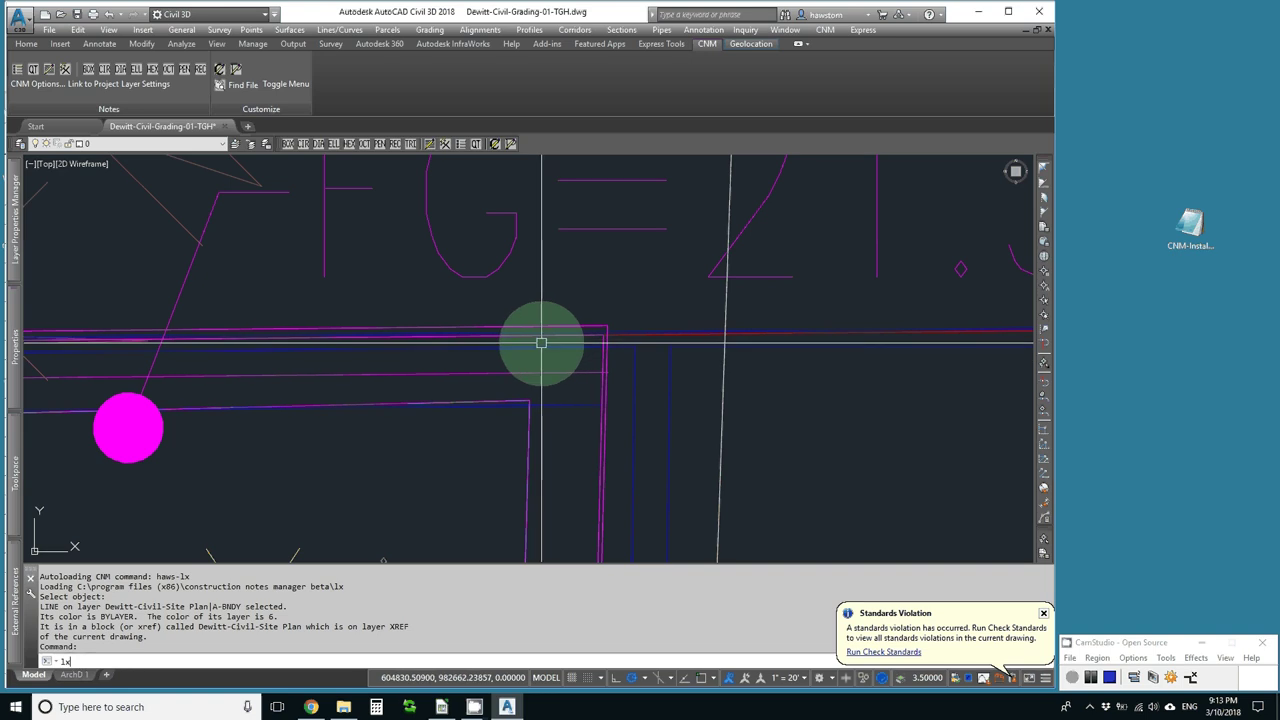
{"action": "key", "text": "Return"}
{"action": "left_click", "coordinate": [552, 336]}
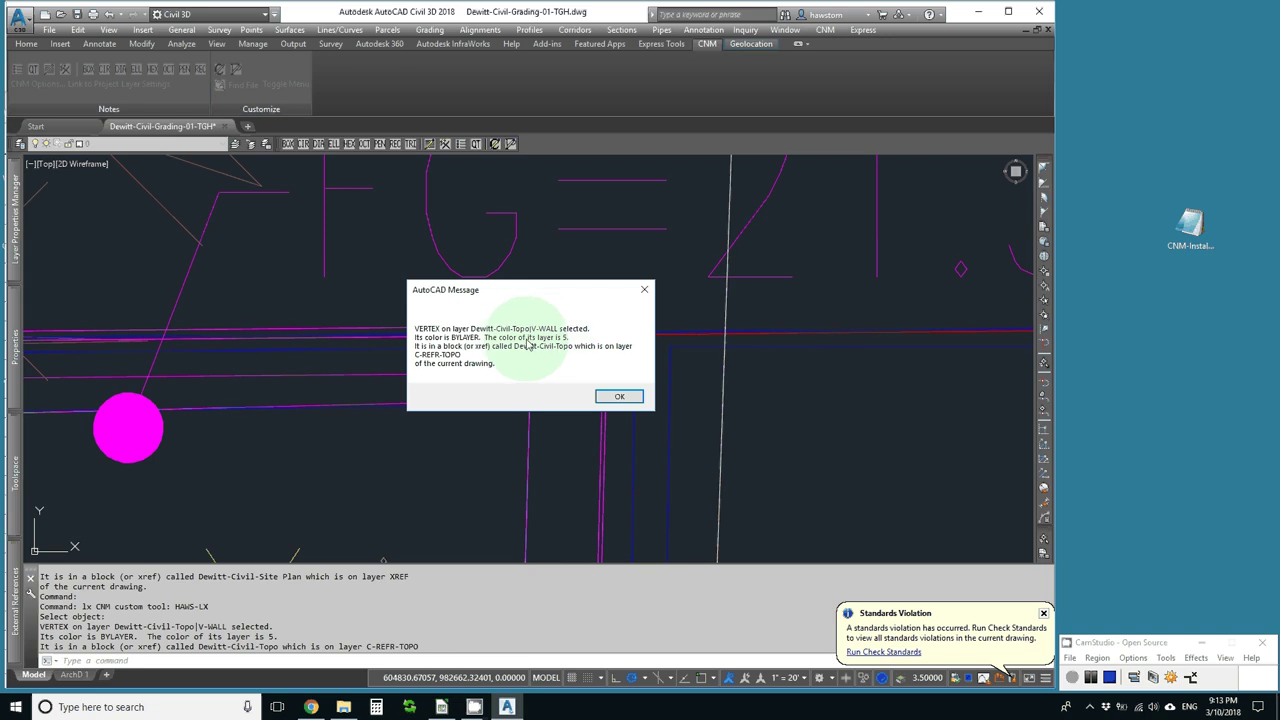
{"action": "left_click", "coordinate": [619, 396]}
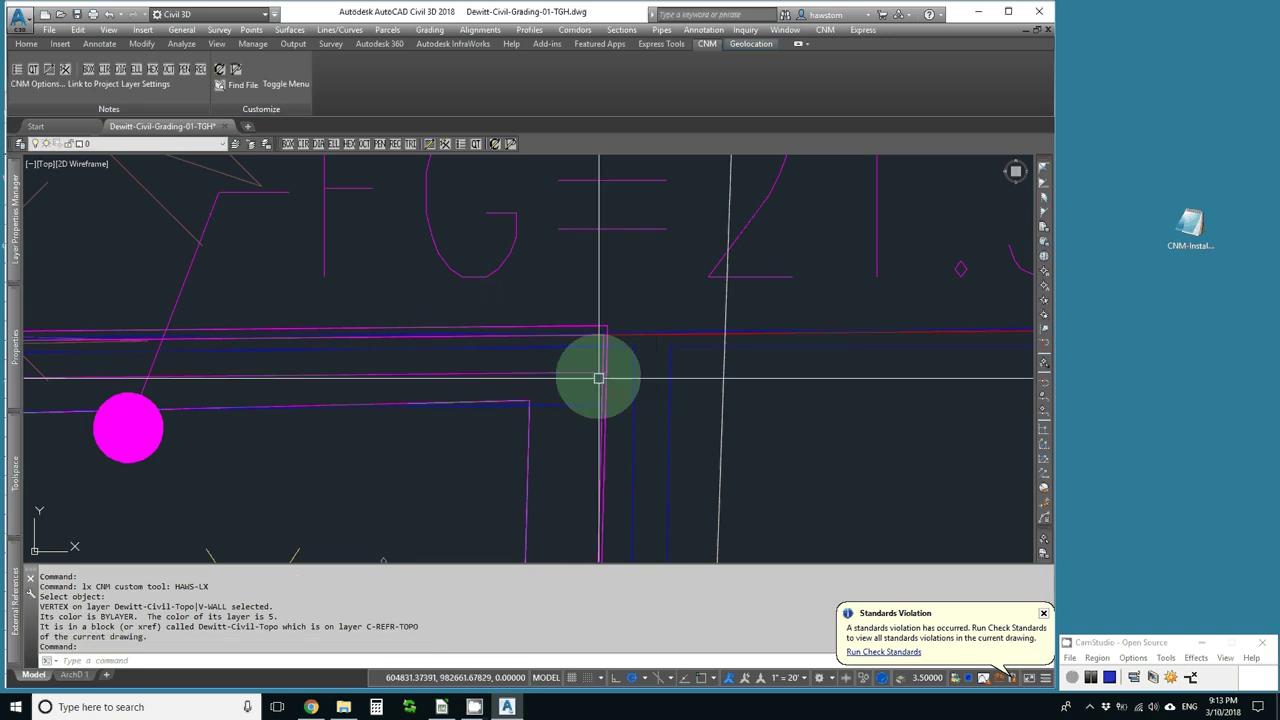
{"action": "key", "text": "Return"}
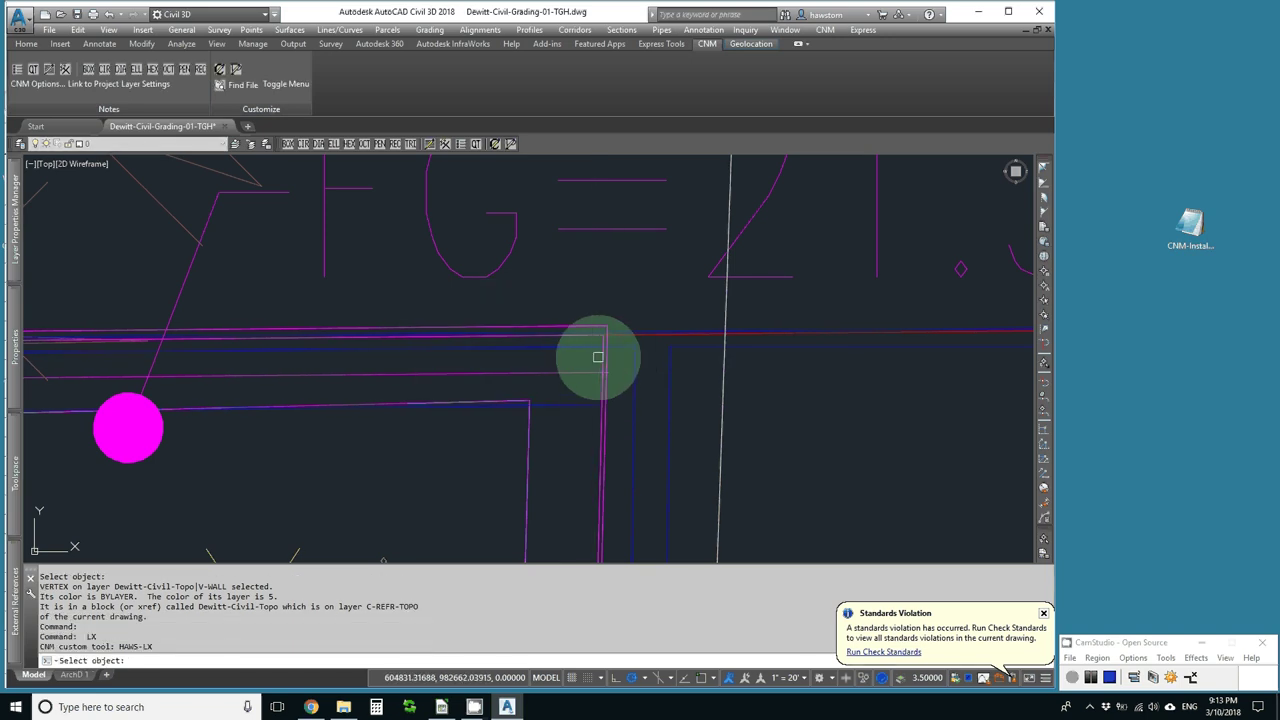
{"action": "left_click", "coordinate": [597, 357]}
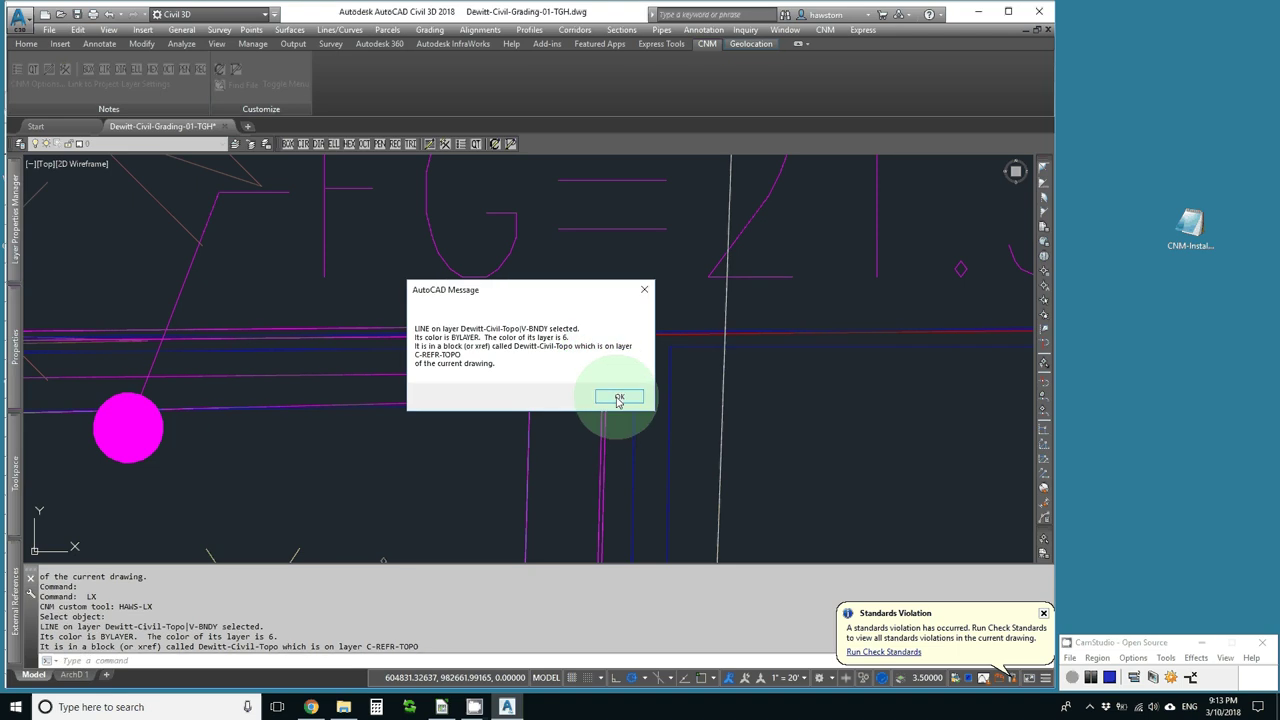
{"action": "left_click", "coordinate": [619, 398]}
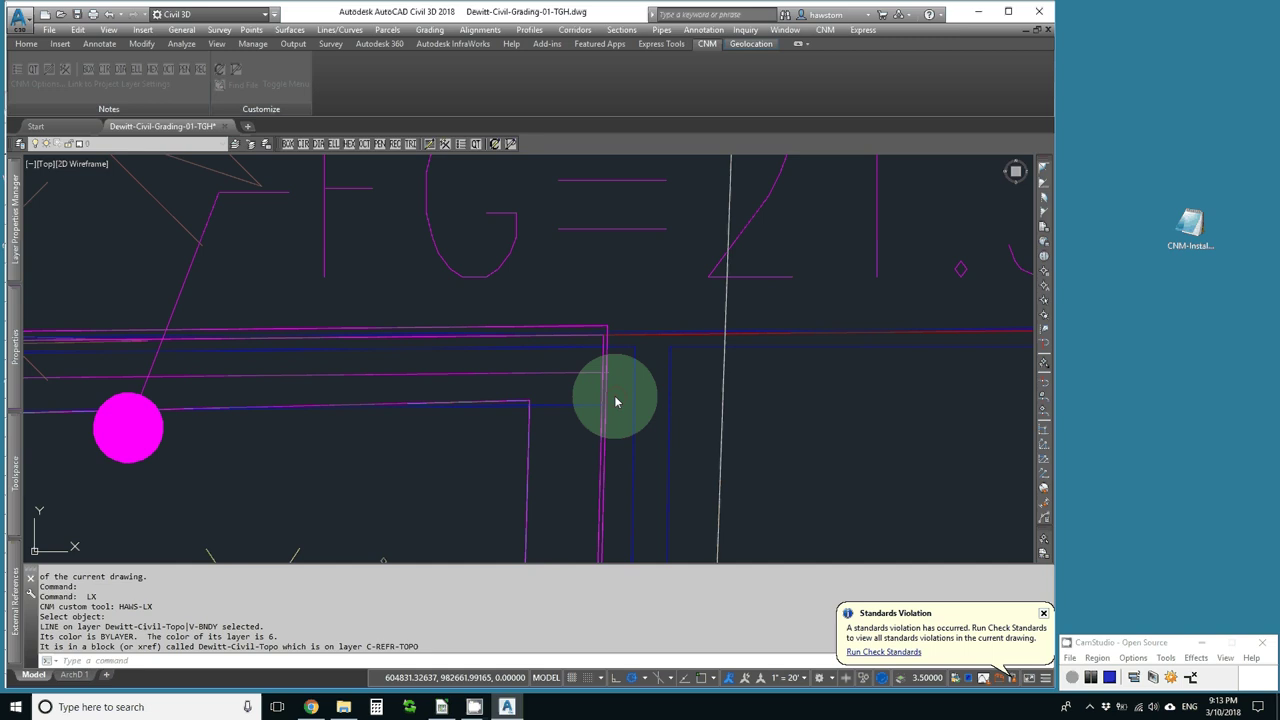
{"action": "key", "text": "Return"}
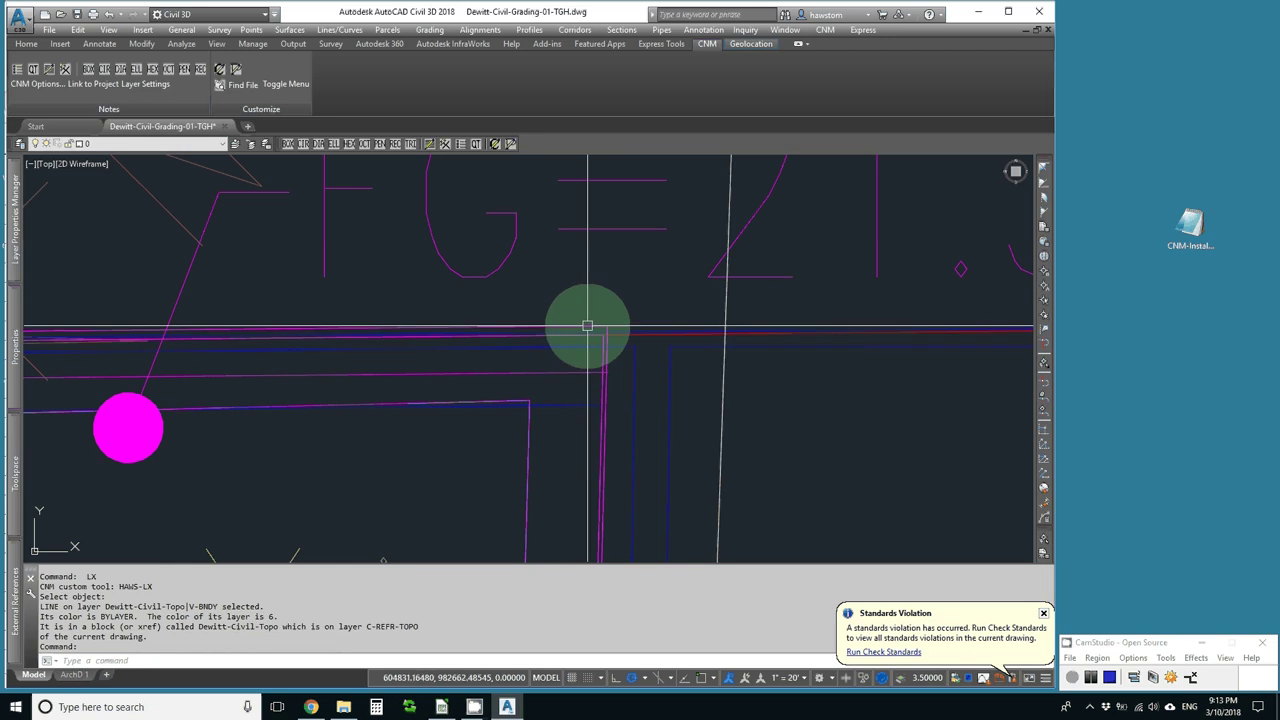
{"action": "left_click", "coordinate": [587, 327]}
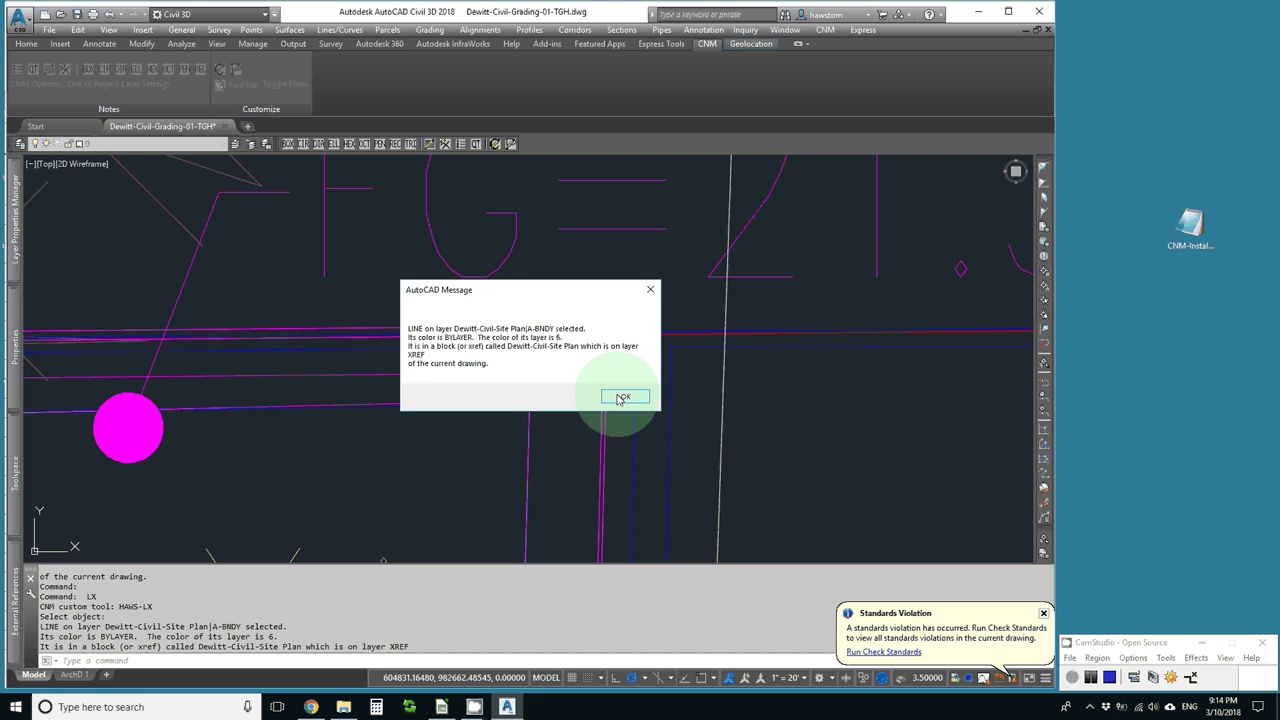
{"action": "left_click", "coordinate": [622, 398]}
Freeze the magenta boundary line's nested layer with RFX.
{"action": "type", "text": "r"}
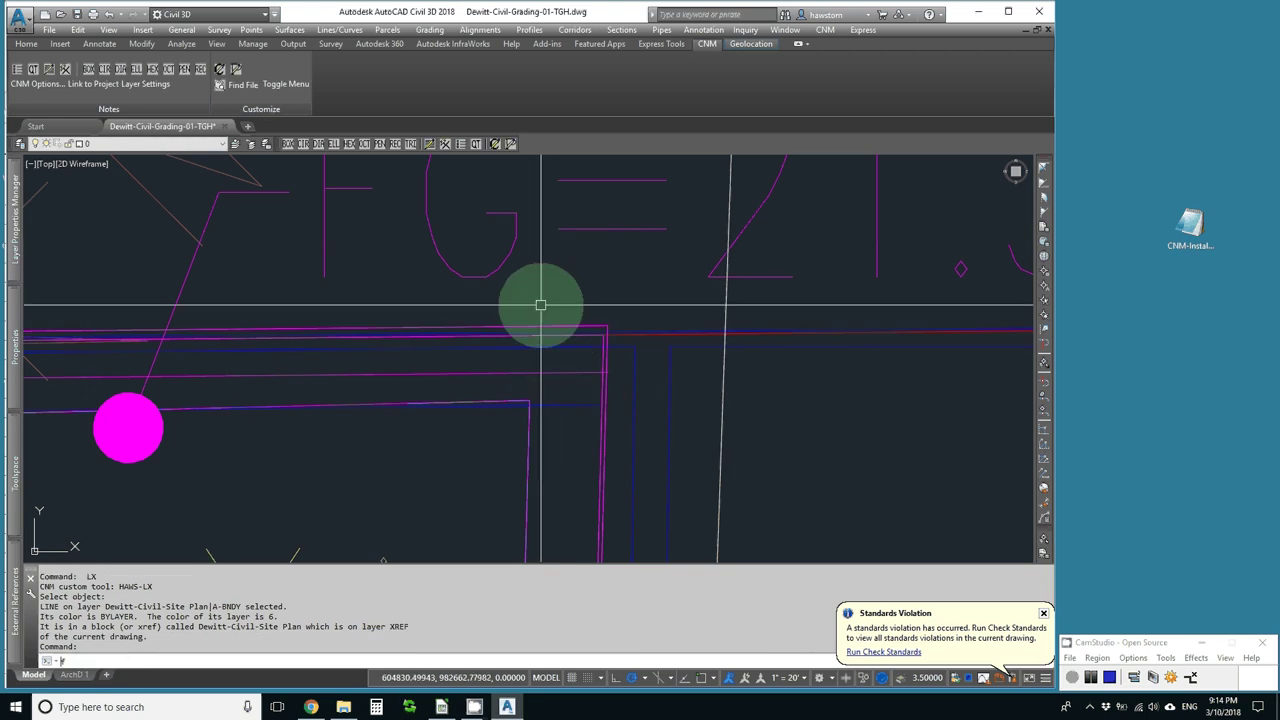
{"action": "type", "text": "fx"}
{"action": "key", "text": "Return"}
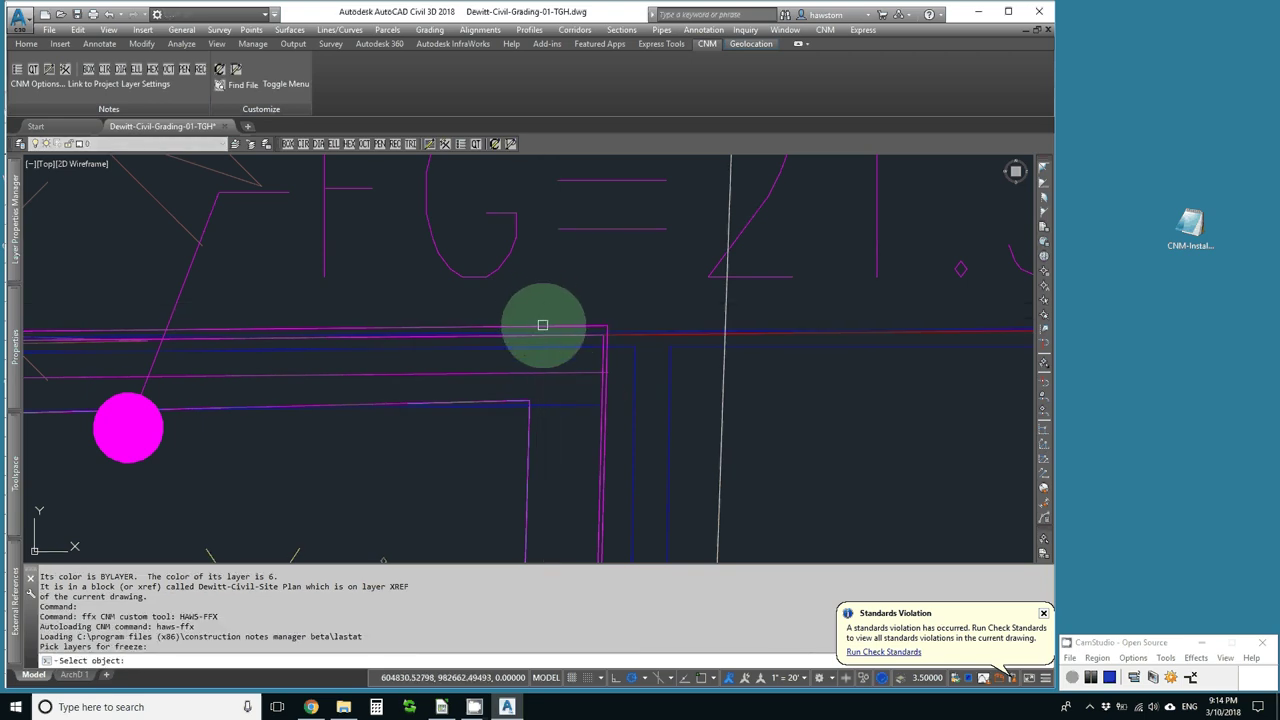
{"action": "left_click", "coordinate": [542, 325]}
{"action": "key", "text": "Return"}
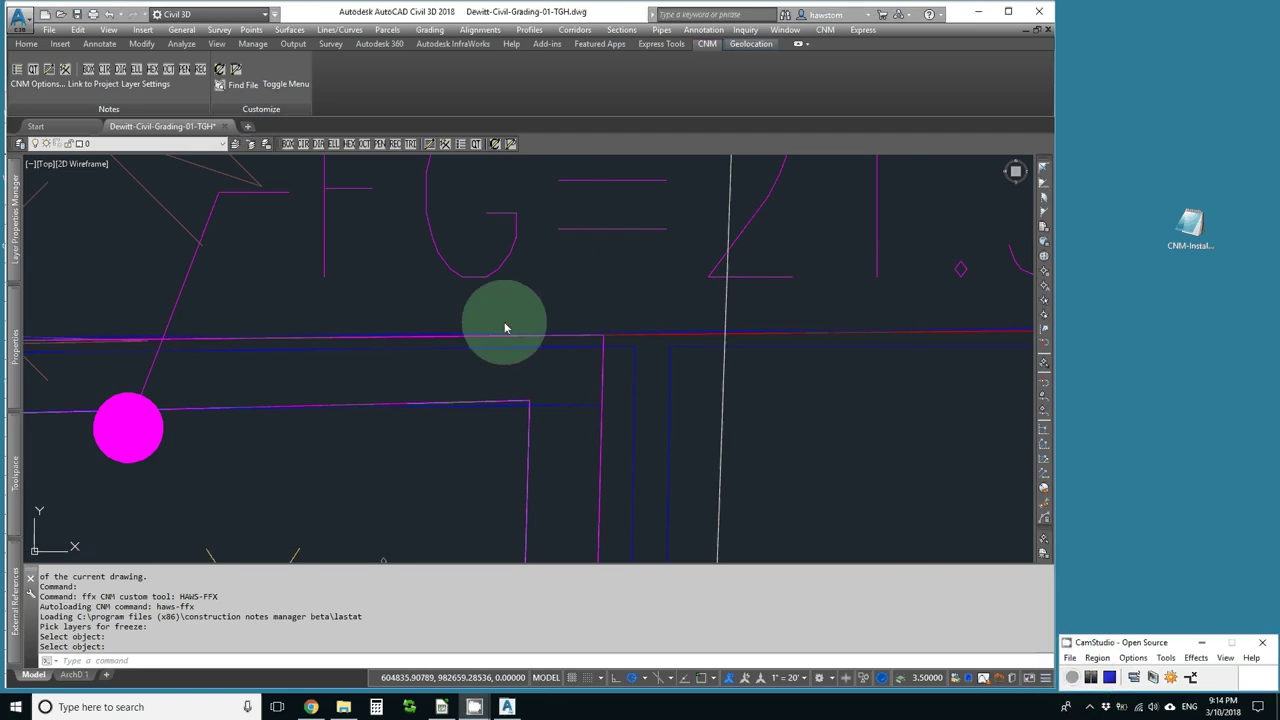
Confirm the blue wall line is on nested layer V-WALL, colour 5, and start LCPX.
{"action": "type", "text": "lx"}
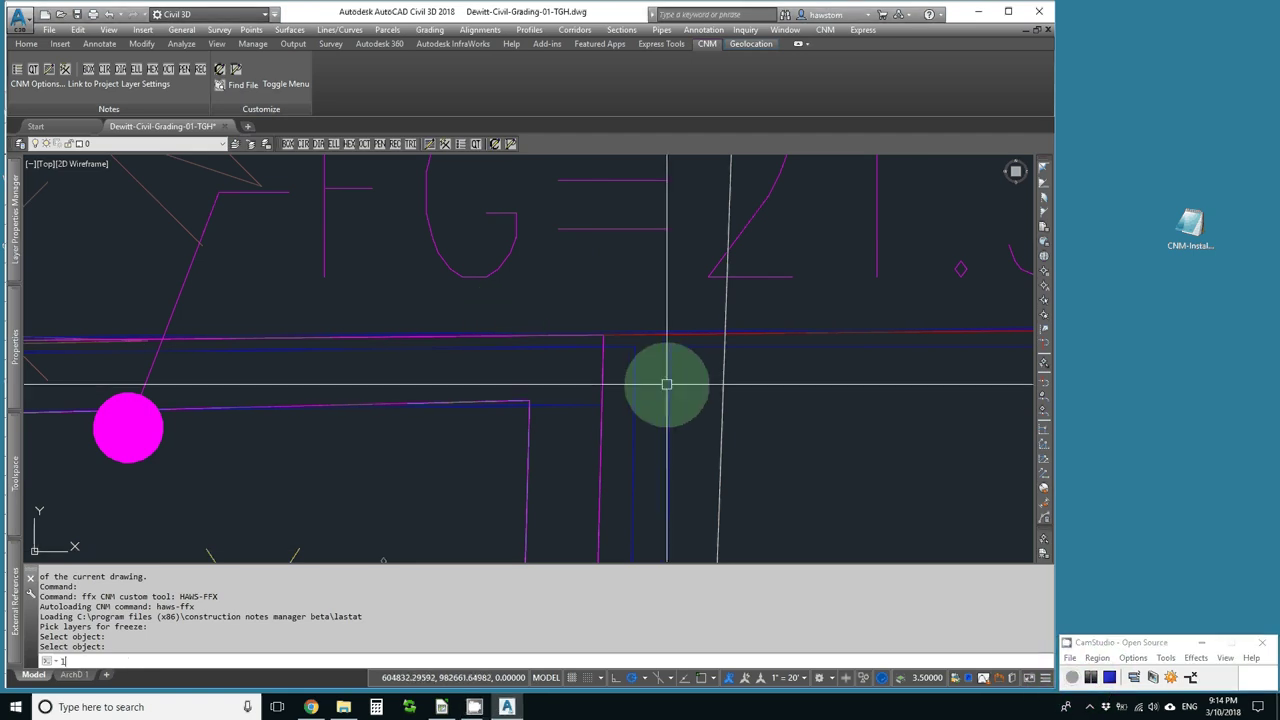
{"action": "key", "text": "Return"}
{"action": "left_click", "coordinate": [668, 391]}
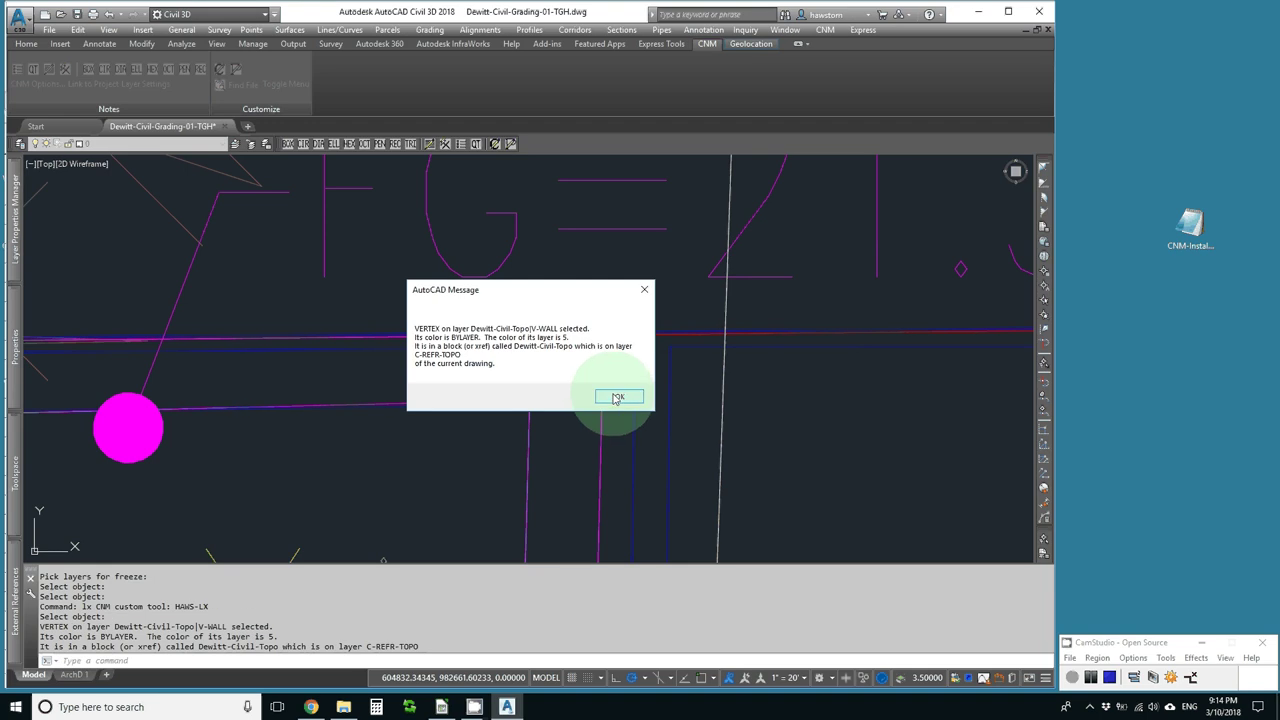
{"action": "left_click", "coordinate": [617, 397]}
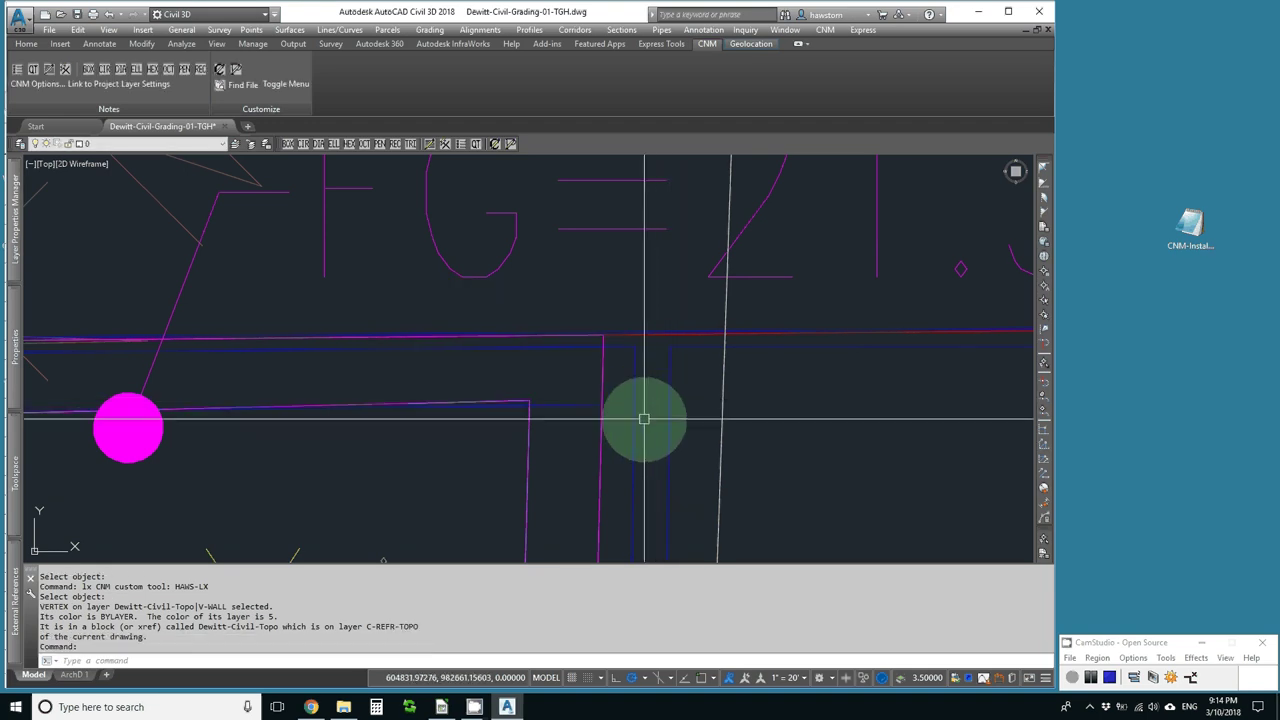
{"action": "type", "text": "l"}
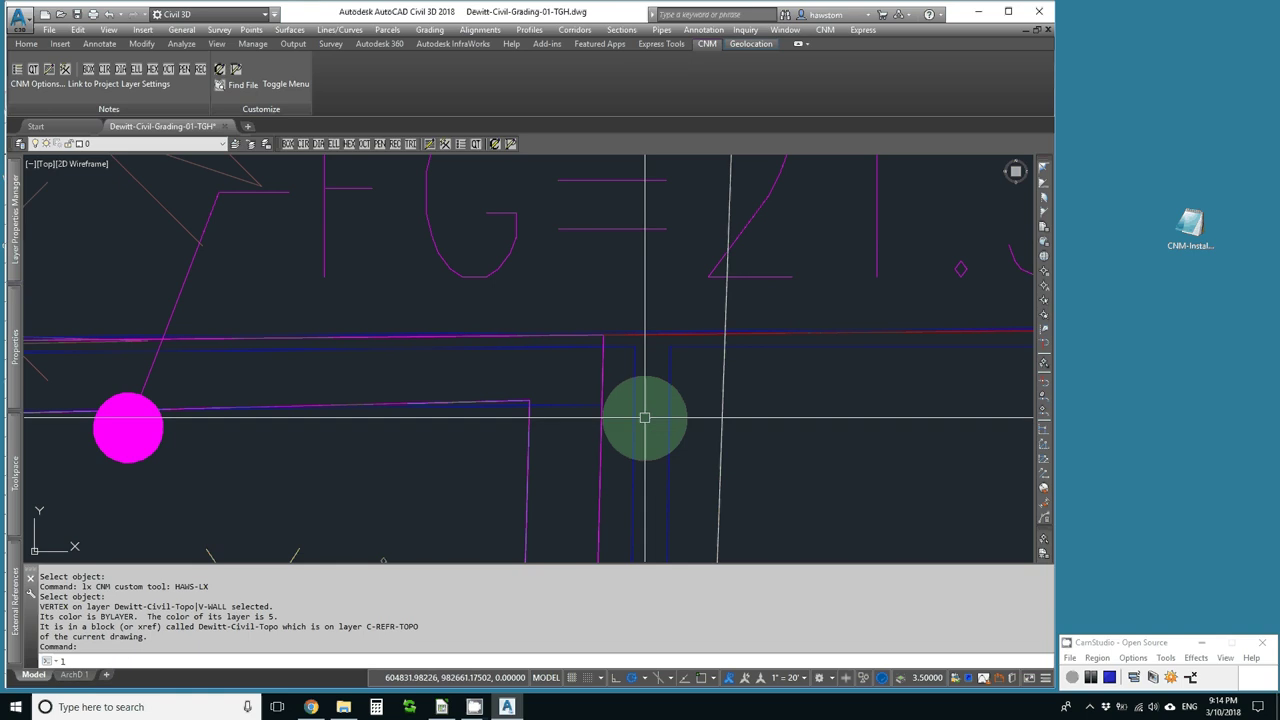
{"action": "type", "text": "cpx"}
{"action": "key", "text": "Return"}
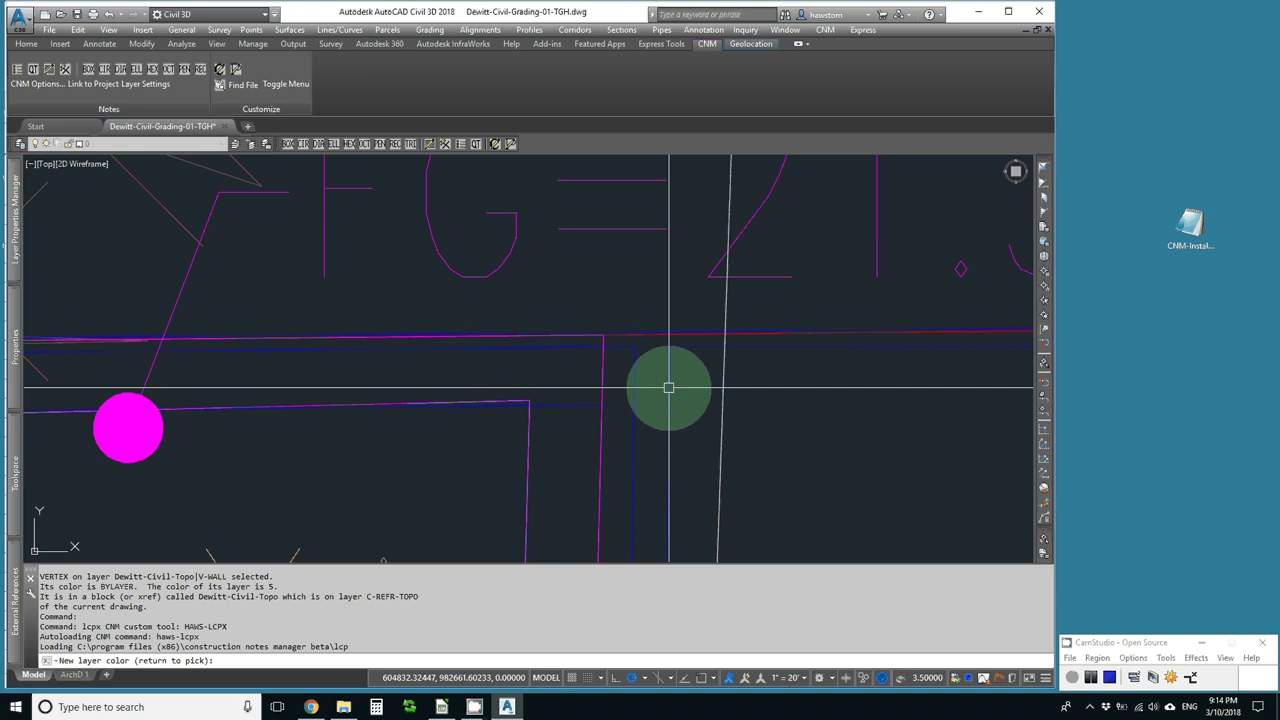
Recolour the nested Dewitt-Civil-Topo|V-WALL layer yellow by picking the wall line.
{"action": "type", "text": "y"}
{"action": "key", "text": "Return"}
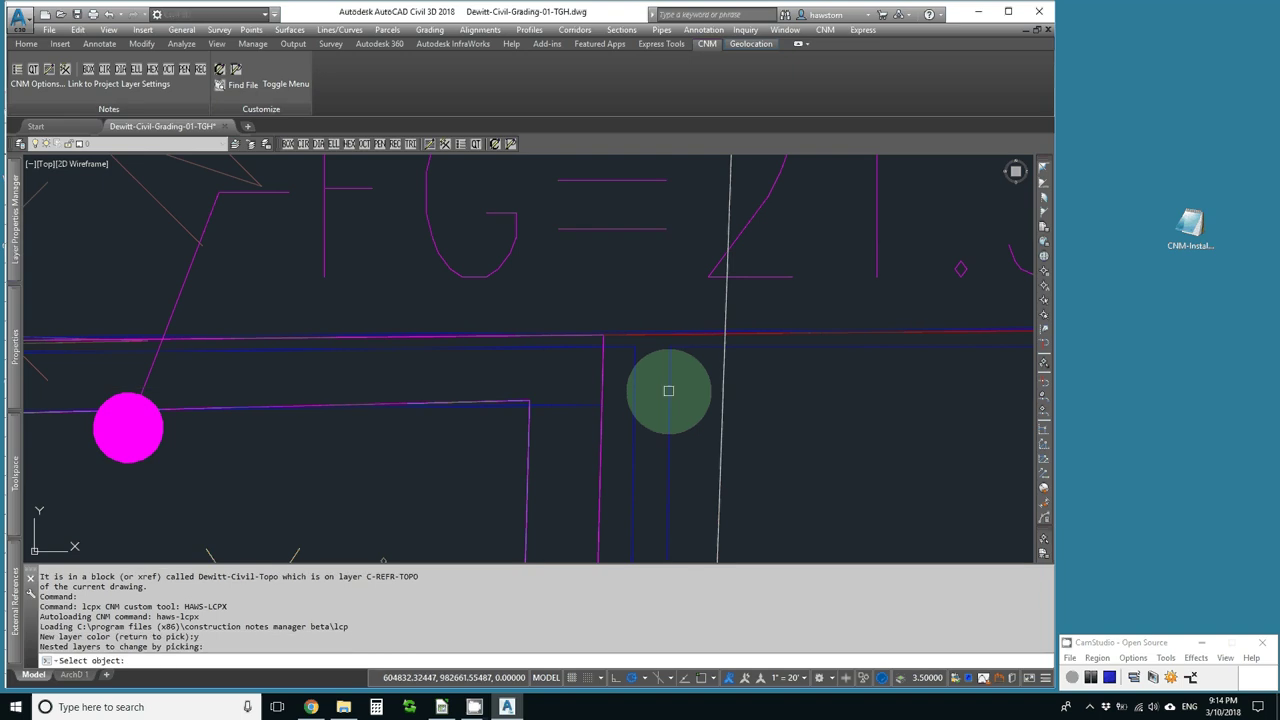
{"action": "left_click", "coordinate": [667, 391]}
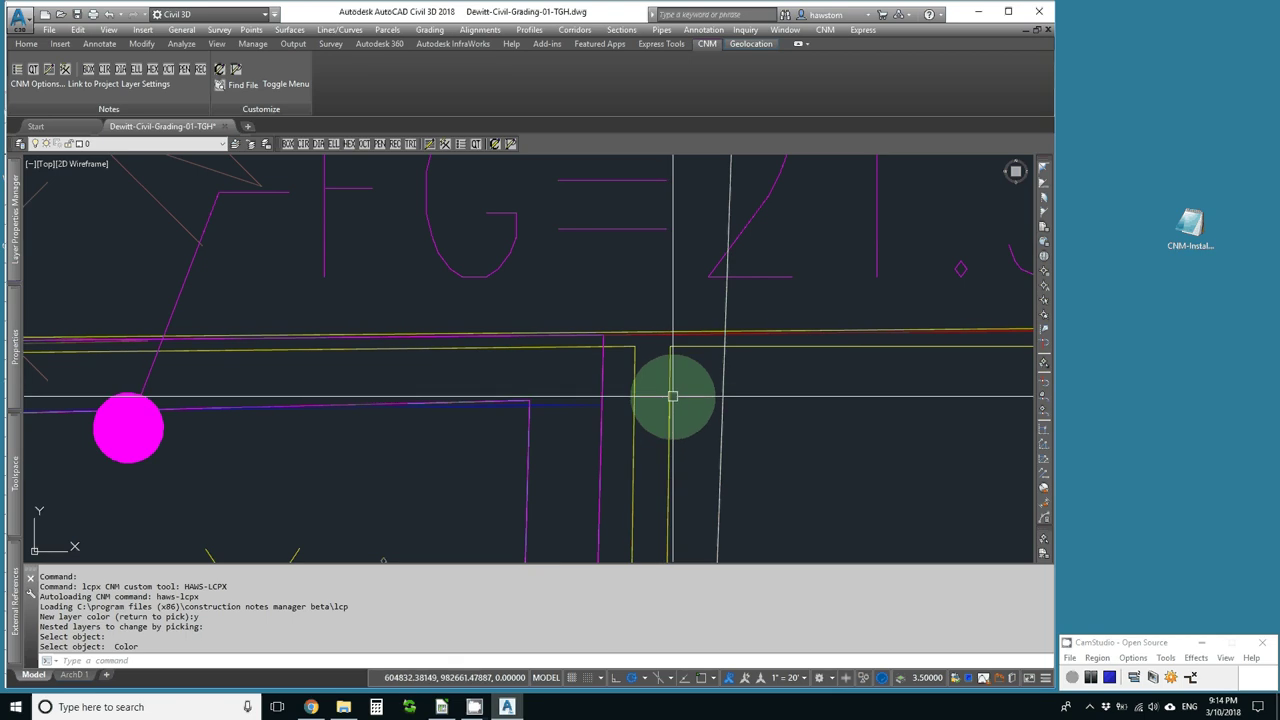
Check the wall line's layer again, confirming V-WALL's colour now reads 2.
{"action": "type", "text": "1"}
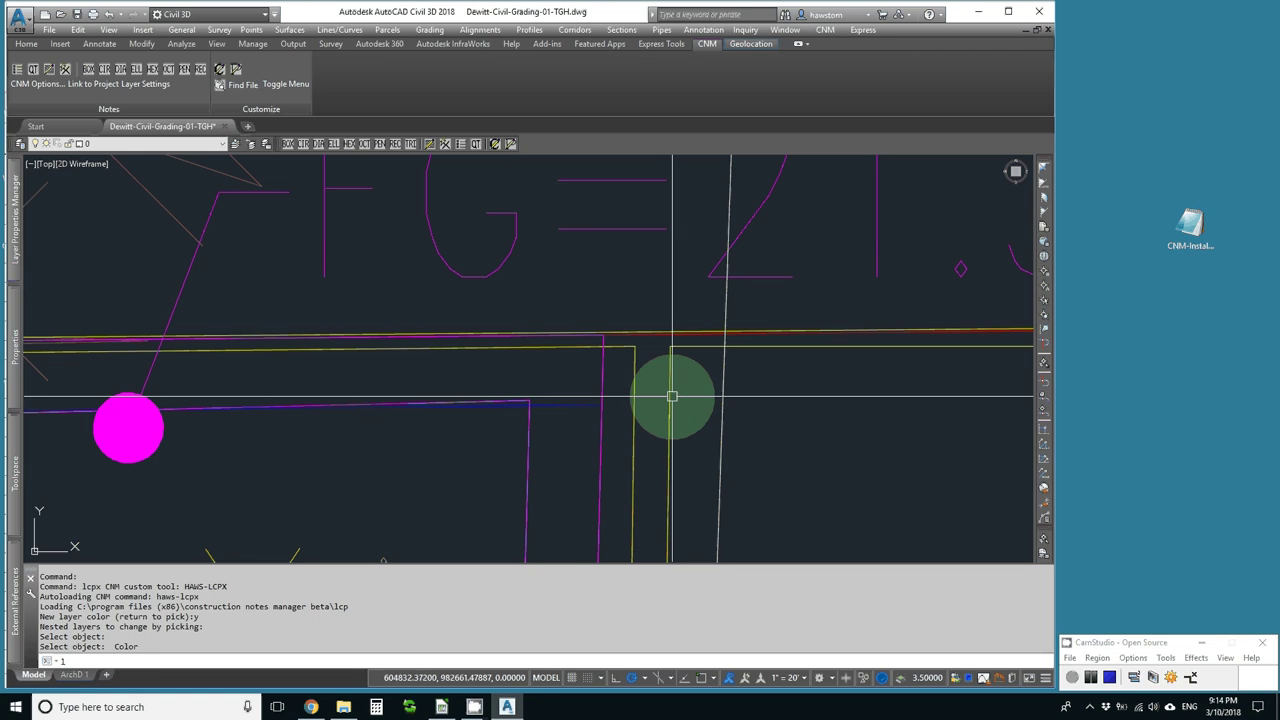
{"action": "type", "text": "x"}
{"action": "key", "text": "Return"}
{"action": "left_click", "coordinate": [666, 396]}
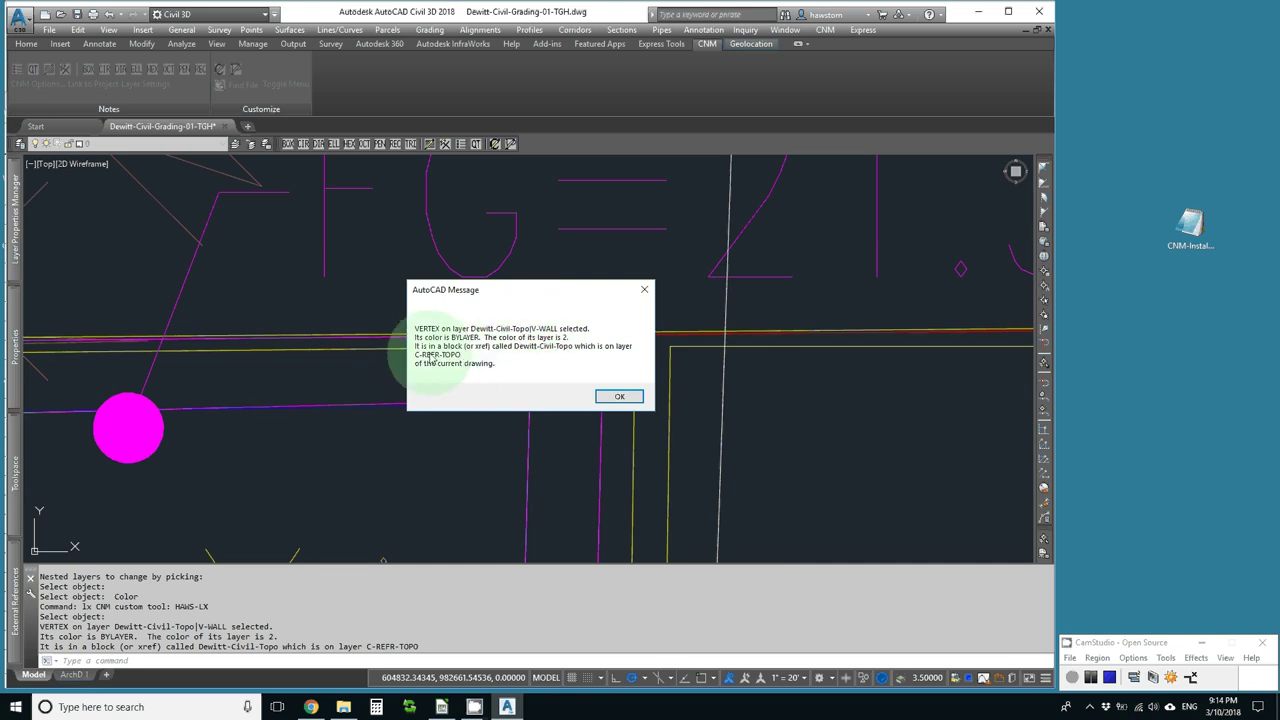
{"action": "left_click", "coordinate": [617, 396]}
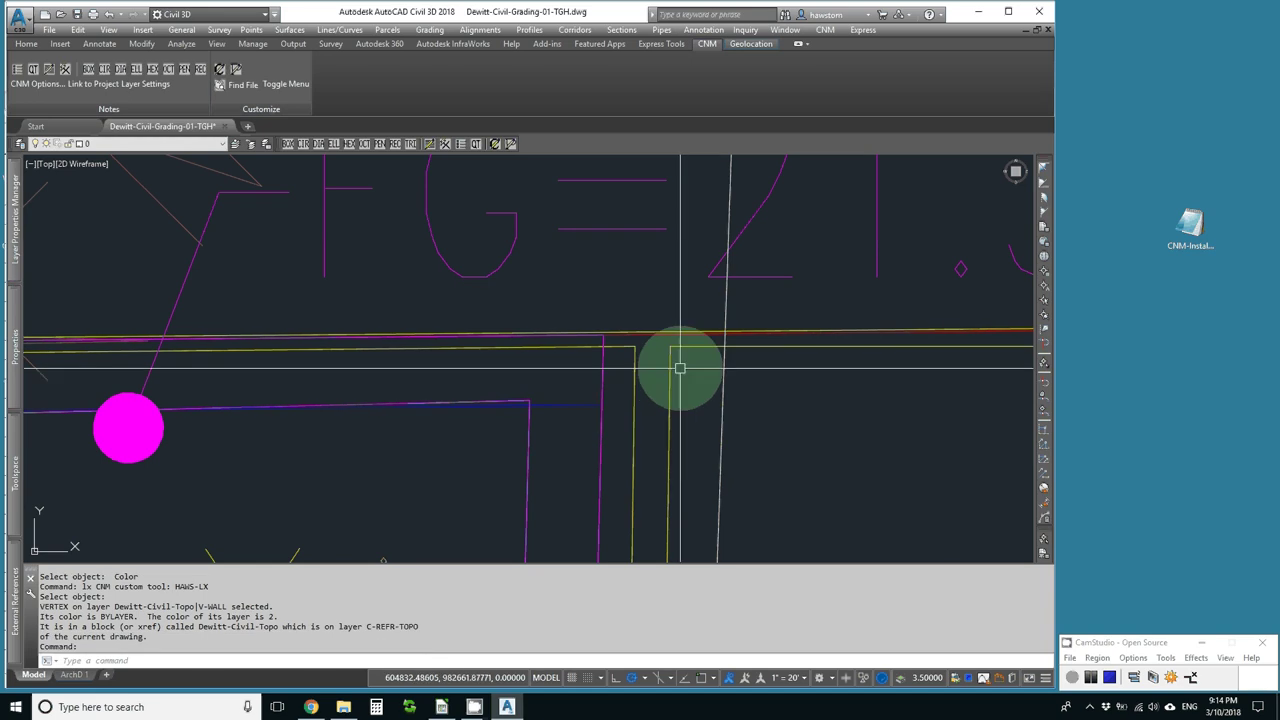
{"action": "type", "text": "l"}
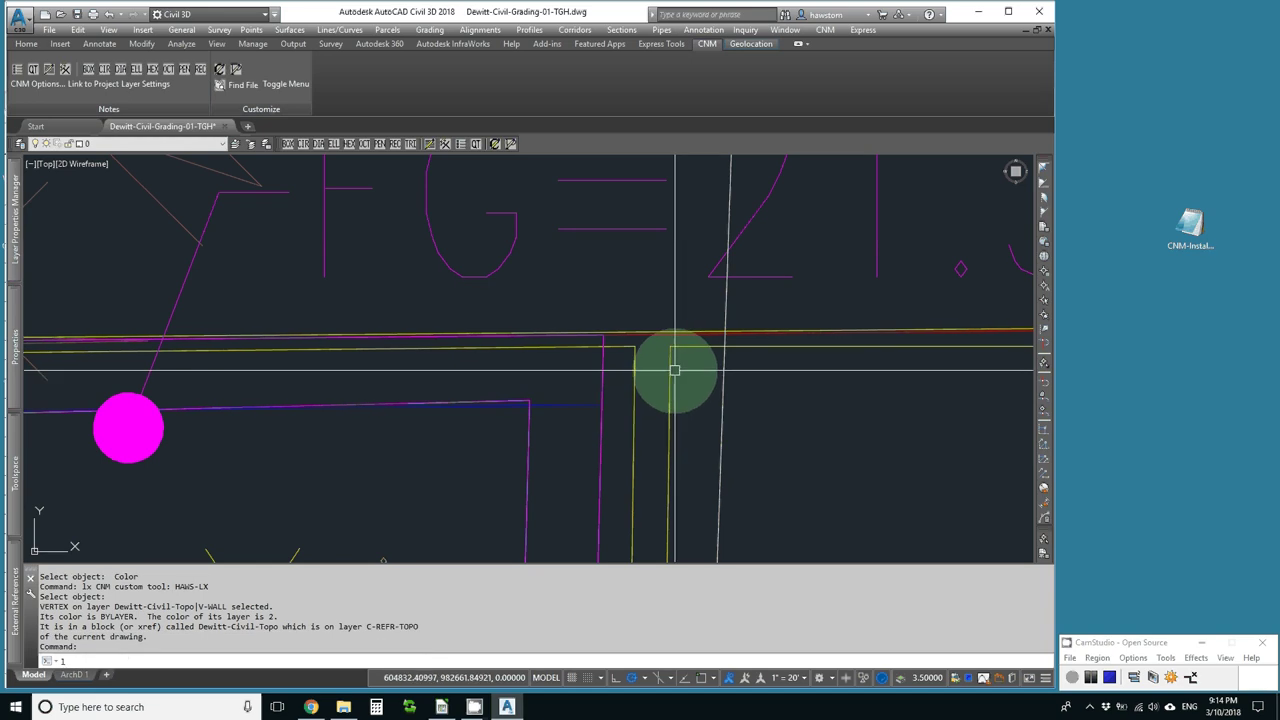
{"action": "type", "text": "xx"}
{"action": "key", "text": "Return"}
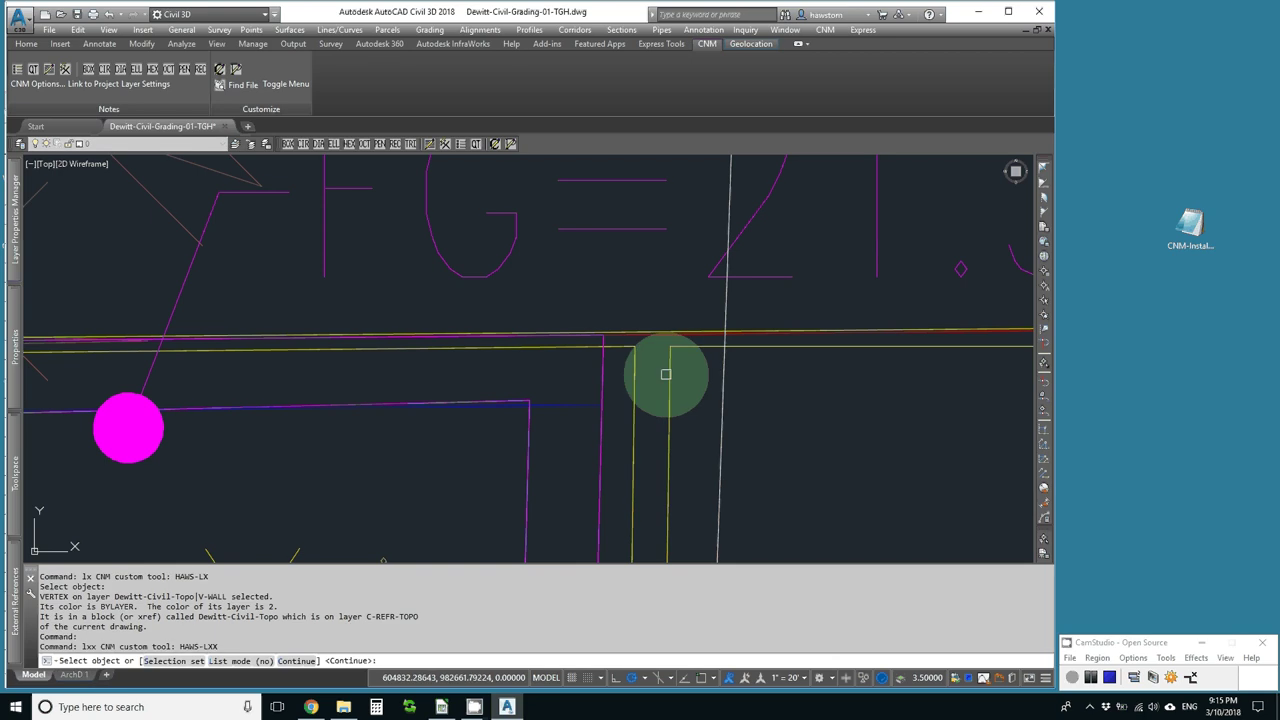
{"action": "left_click", "coordinate": [669, 370]}
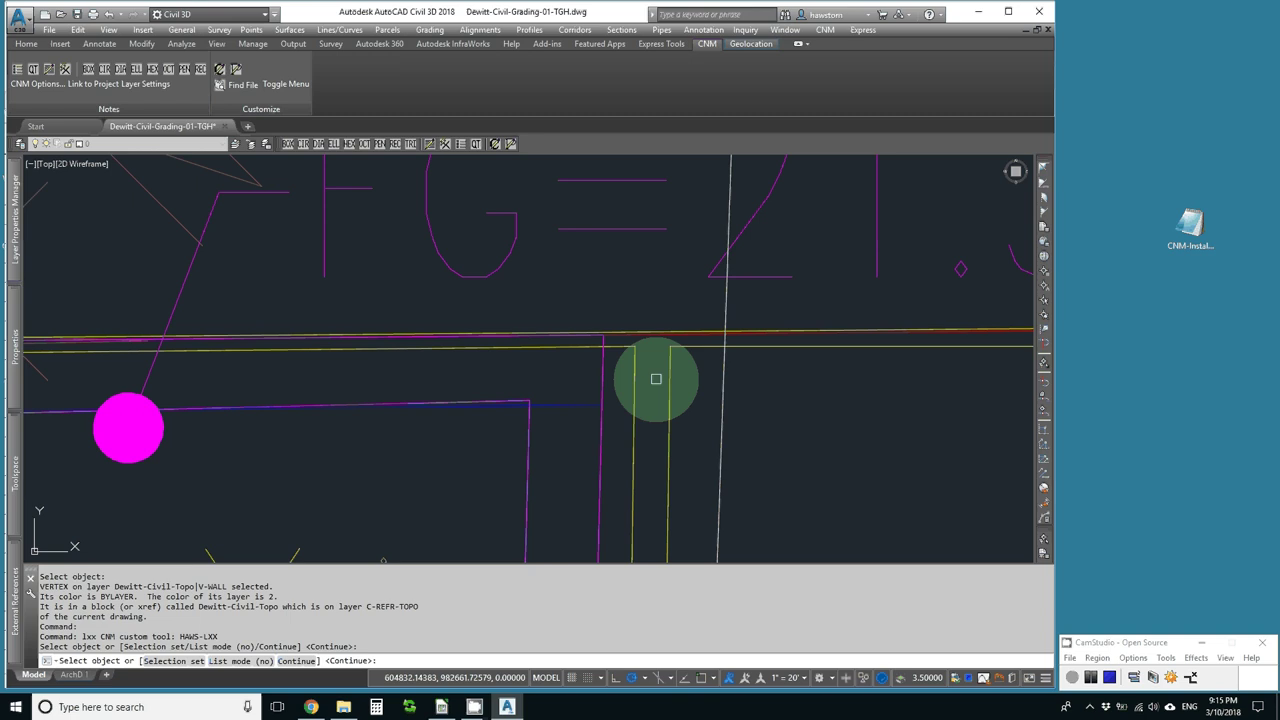
{"action": "mouse_move", "coordinate": [654, 379]}
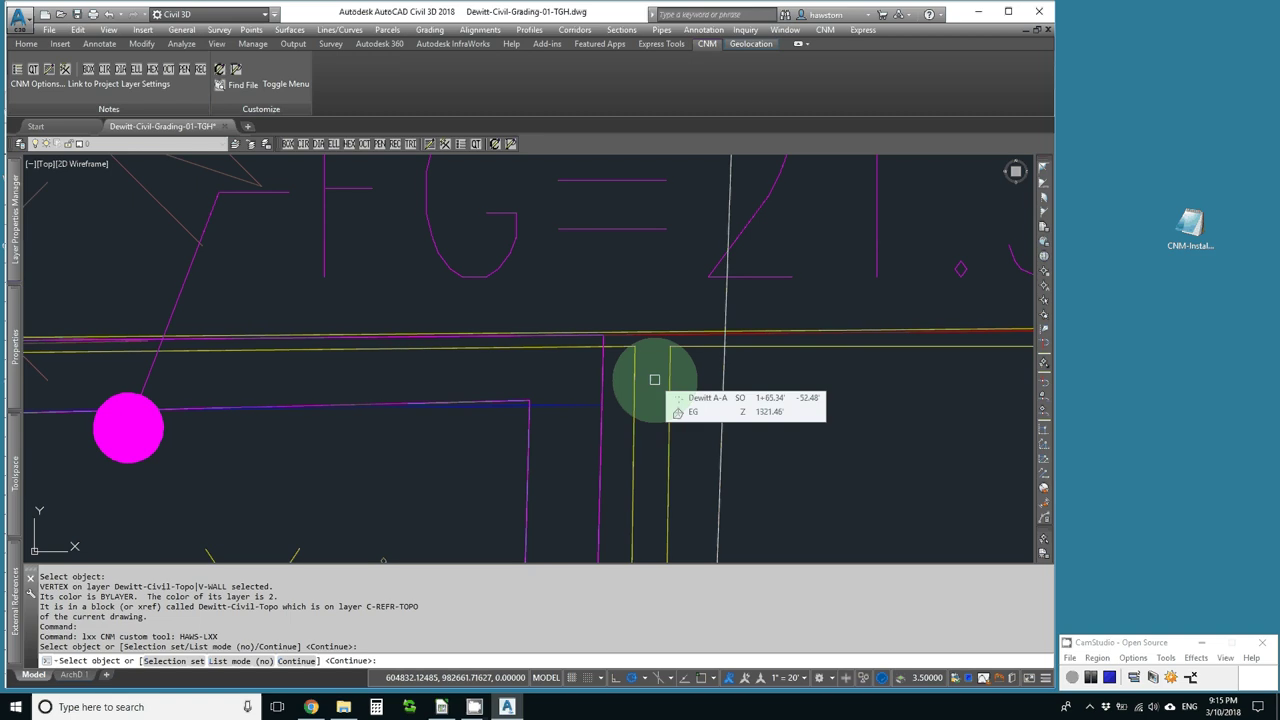
{"action": "key", "text": "Return"}
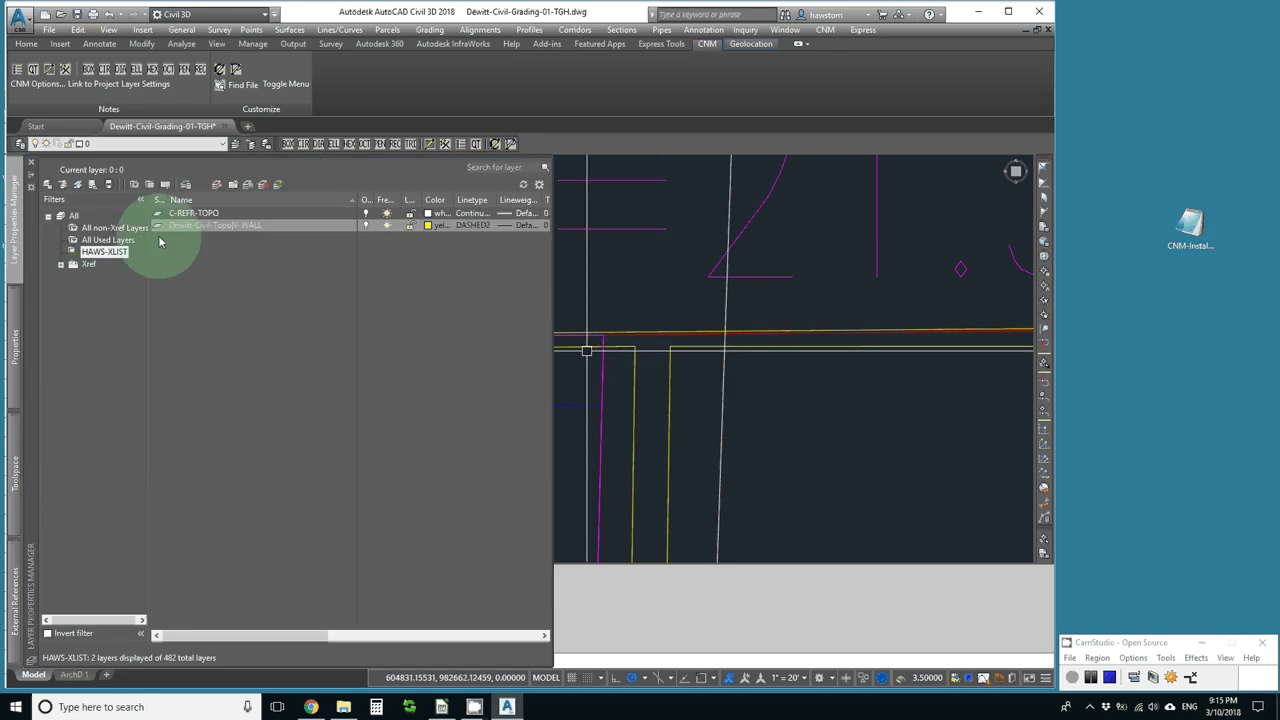
{"action": "left_click", "coordinate": [190, 213]}
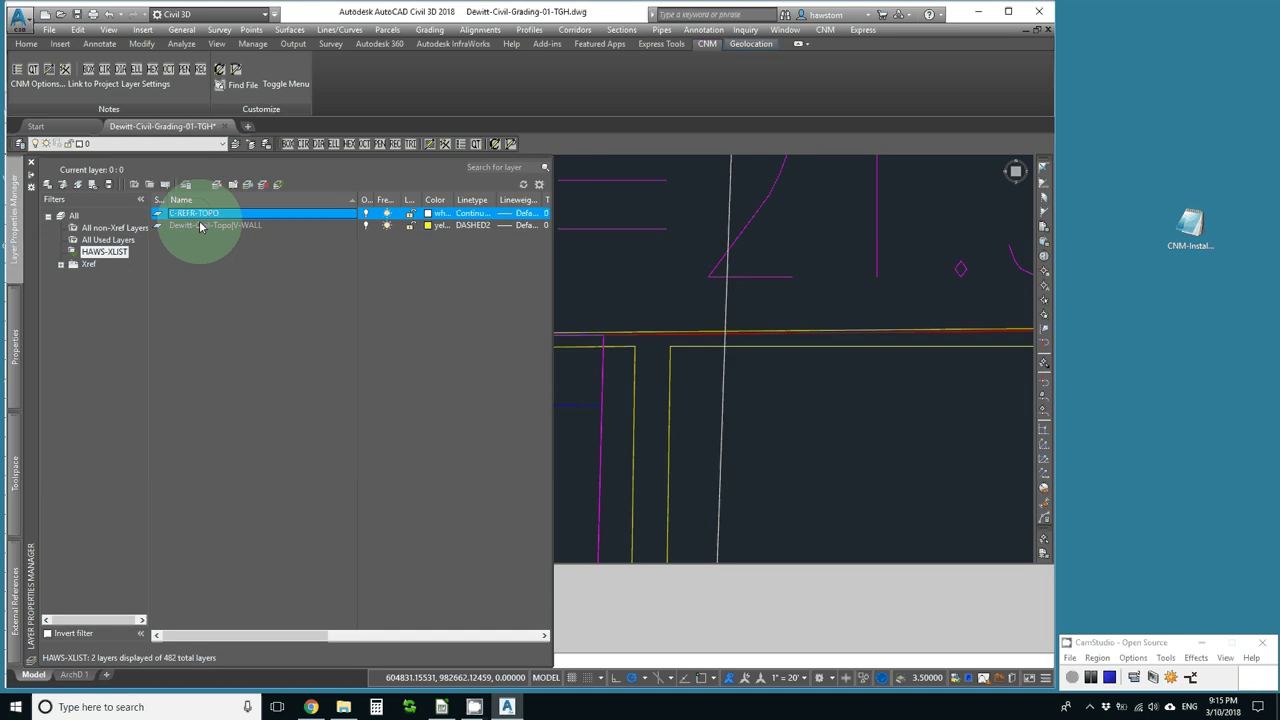
{"action": "left_click", "coordinate": [200, 226]}
{"action": "type", "text": "lxx"}
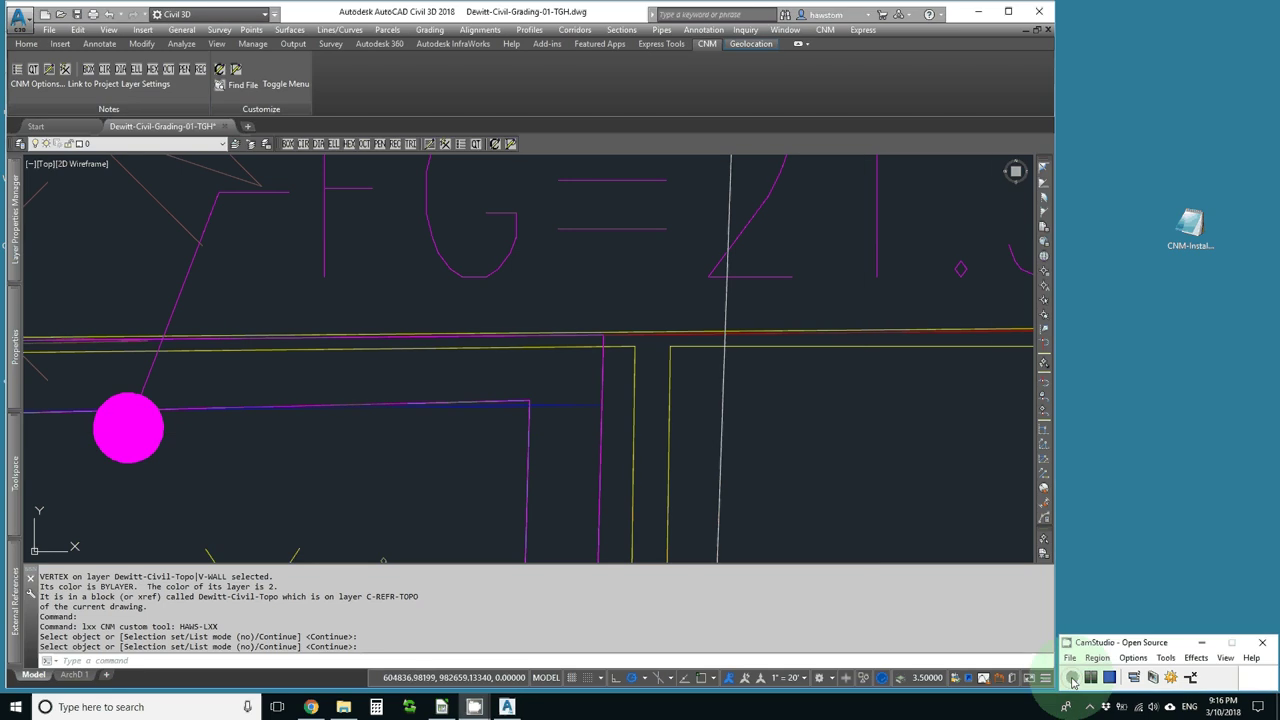
Show CNM-Command-Reference.ods in LibreOffice Calc and scroll to the Layer Management commands.
{"action": "left_click", "coordinate": [441, 707]}
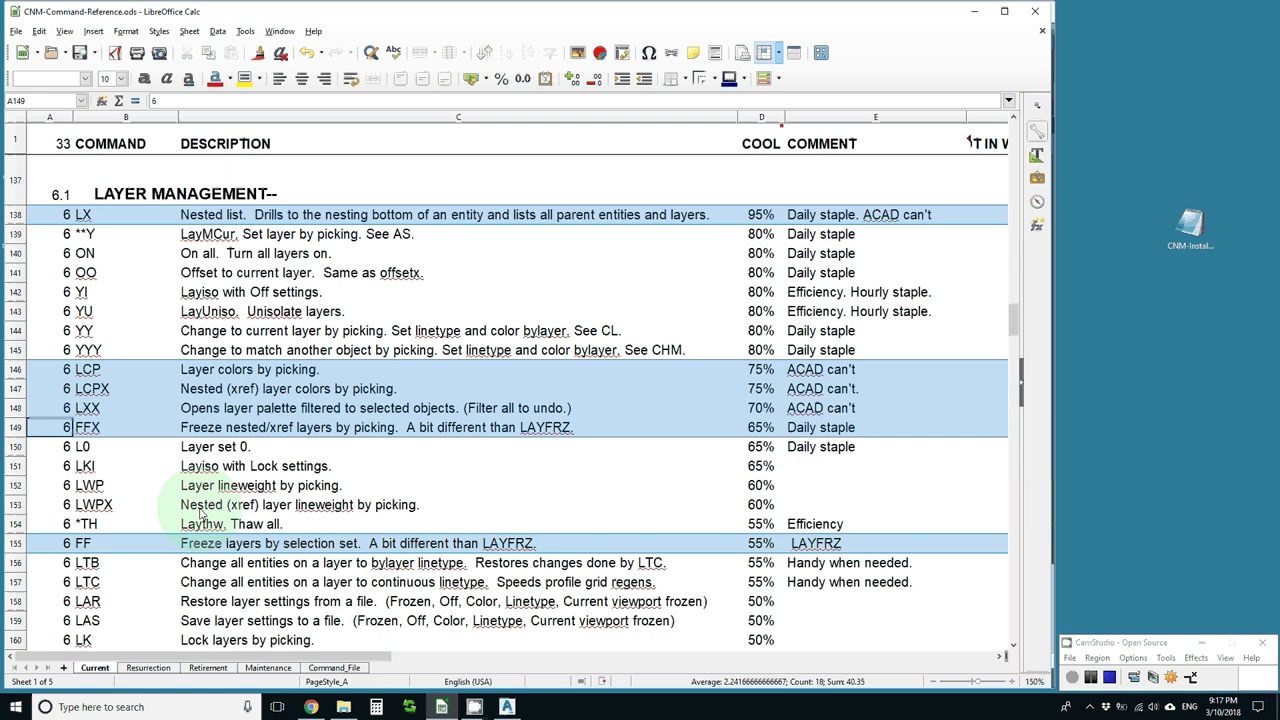
{"action": "scroll", "coordinate": [200, 514], "scroll_direction": "down", "scroll_amount": 3}
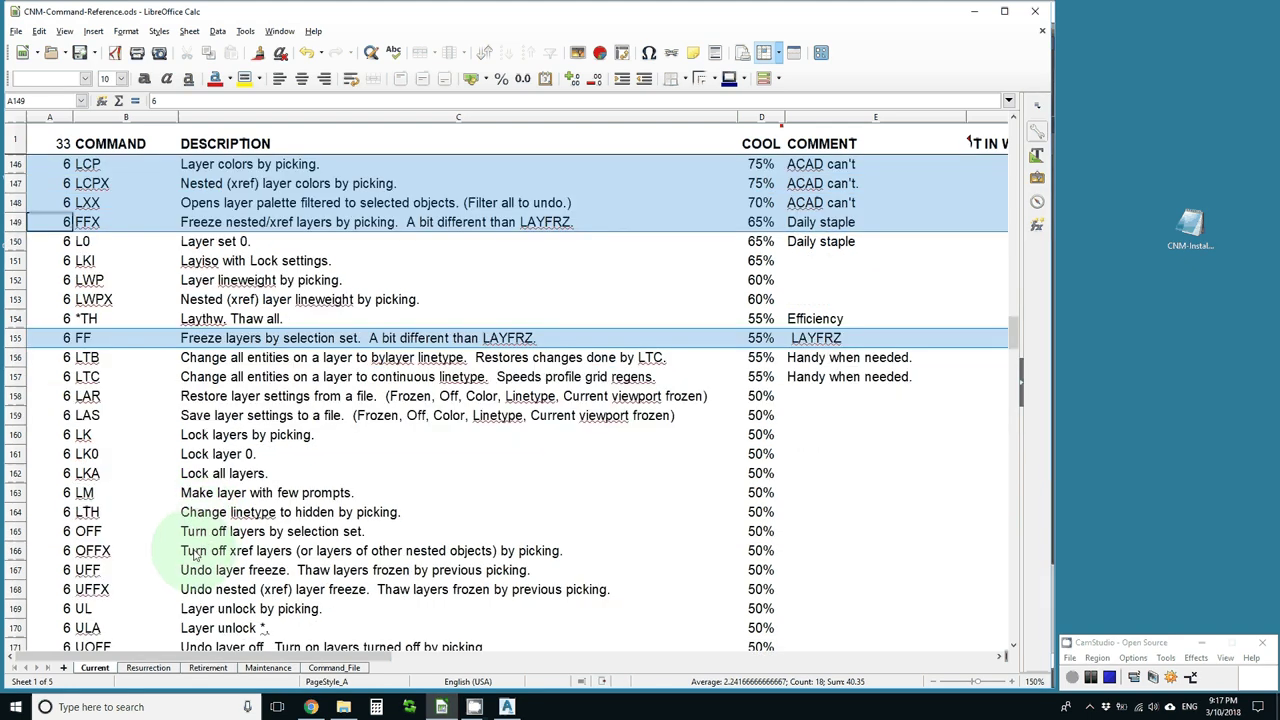
{"action": "scroll", "coordinate": [195, 560], "scroll_direction": "down", "scroll_amount": 1}
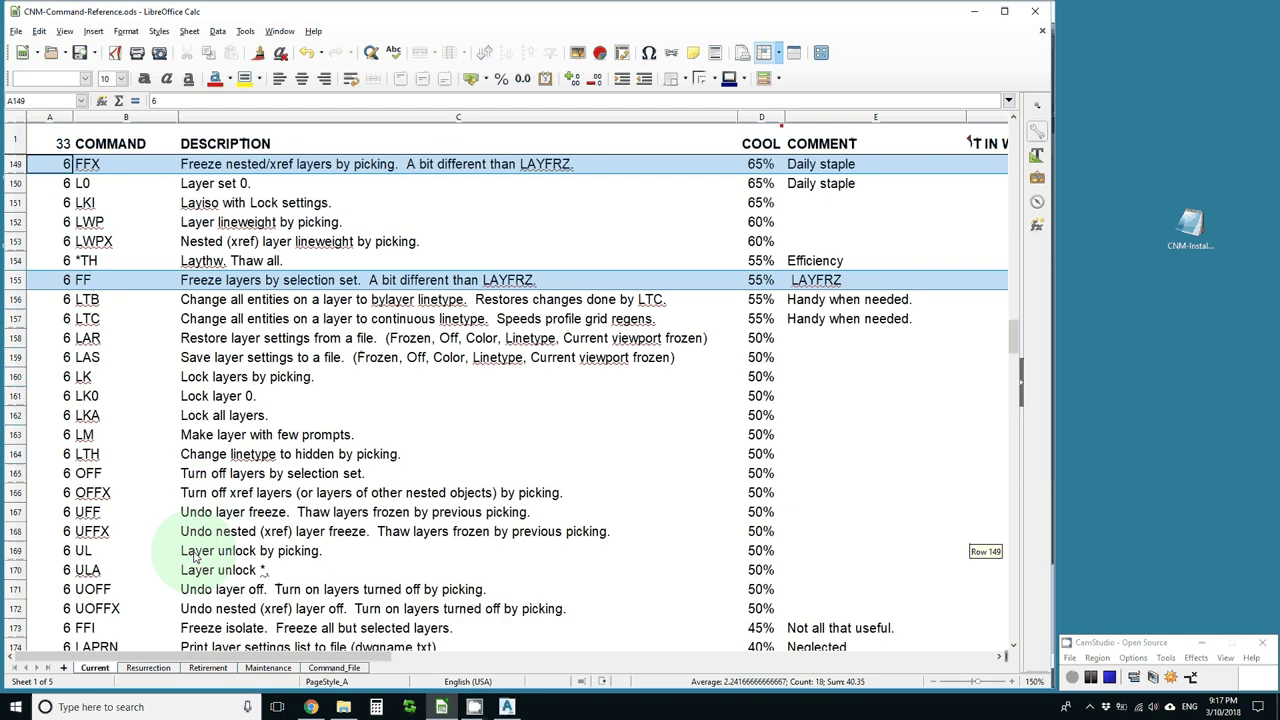
{"action": "scroll", "coordinate": [195, 560], "scroll_direction": "down", "scroll_amount": 1}
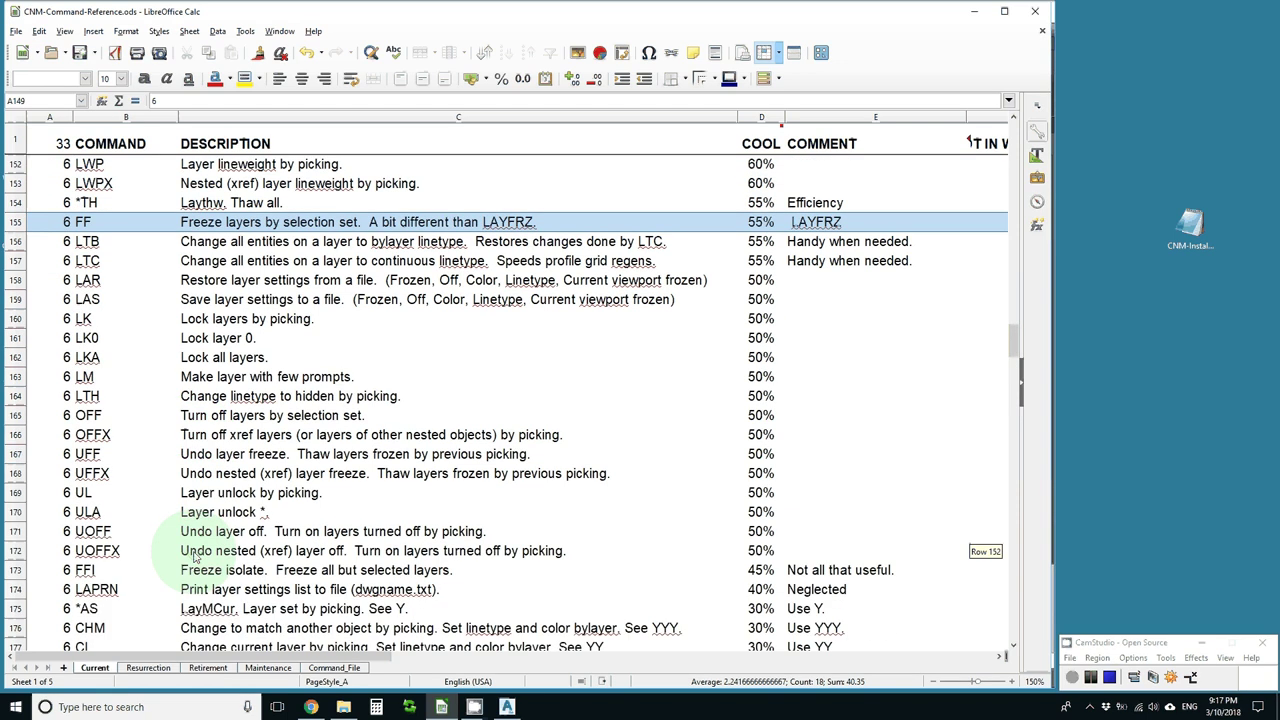
{"action": "left_click", "coordinate": [1072, 678]}
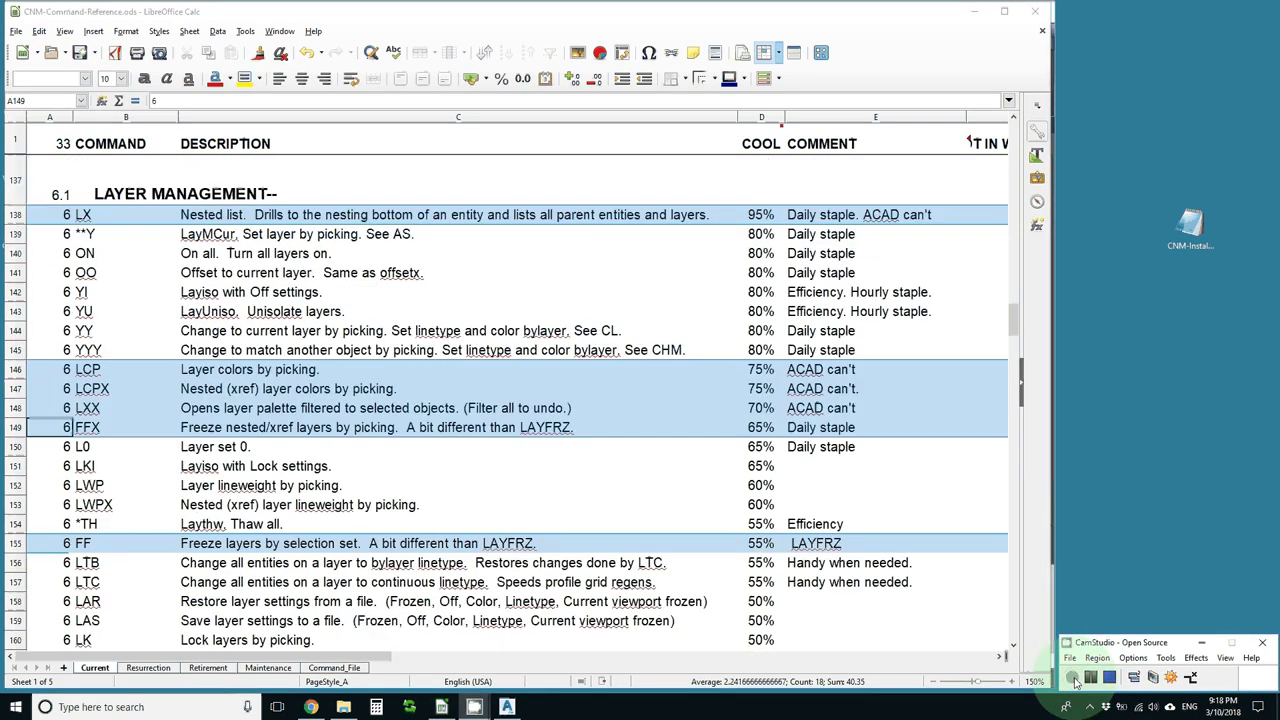